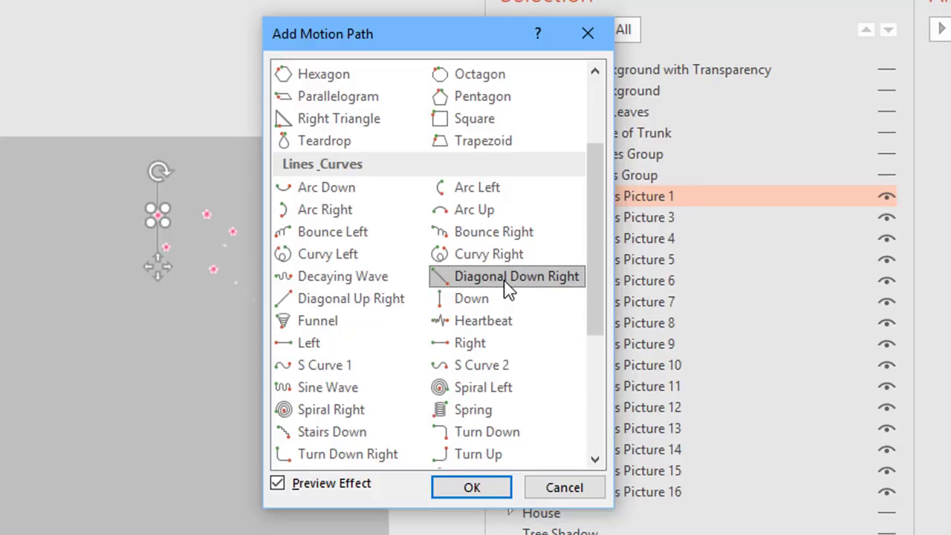
Add a Diagonal Down Right motion path to Leaf and Flowers Picture 1 and move its end point to the slide's lower-left area.
scroll(397, 335, "down", 3)
scroll(559, 401, "down", 1)
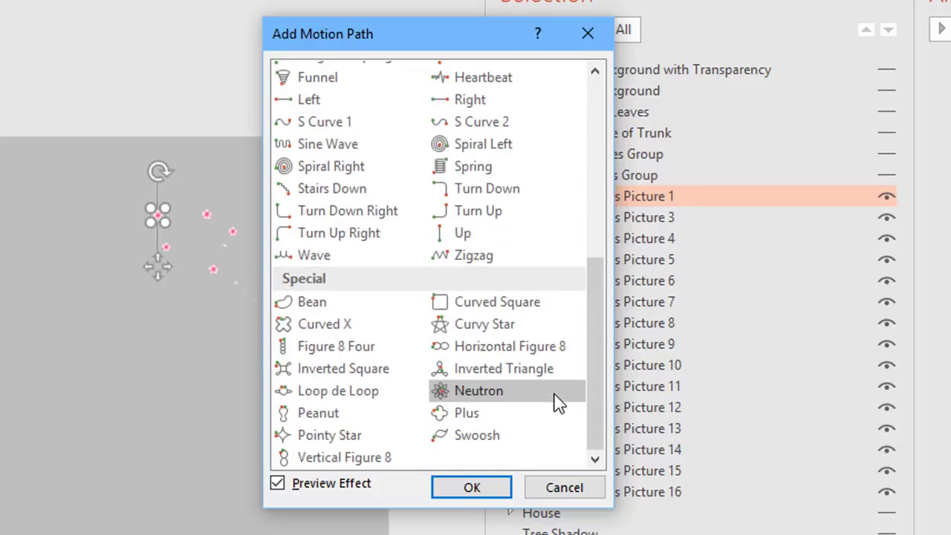
scroll(518, 363, "up", 5)
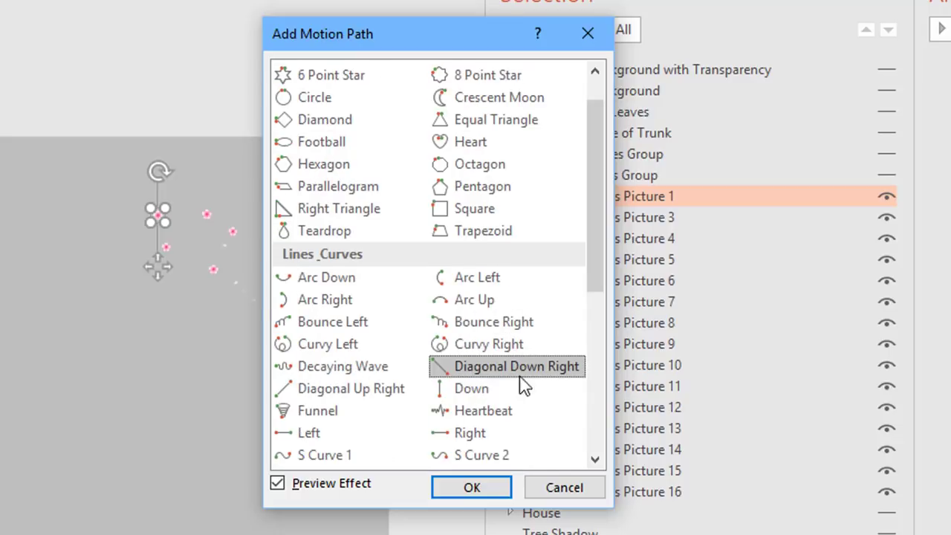
left_click(477, 492)
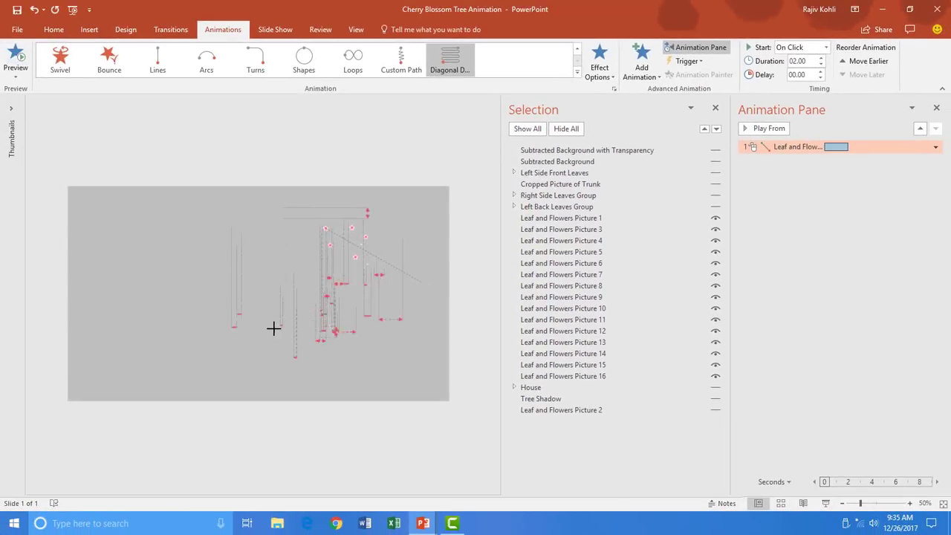
left_click_drag(181, 301, 88, 321)
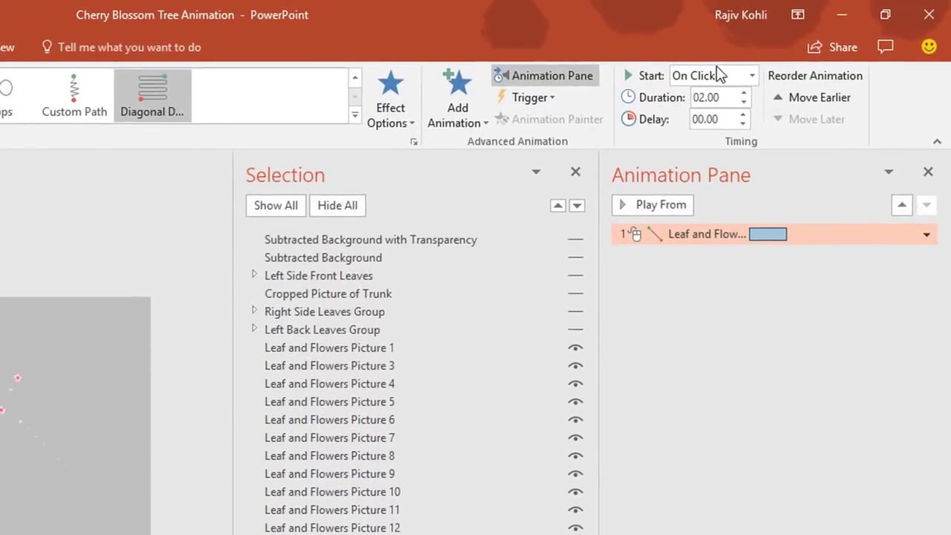
Set the flower's motion path to start With Previous with a duration of 7 seconds.
left_click(718, 75)
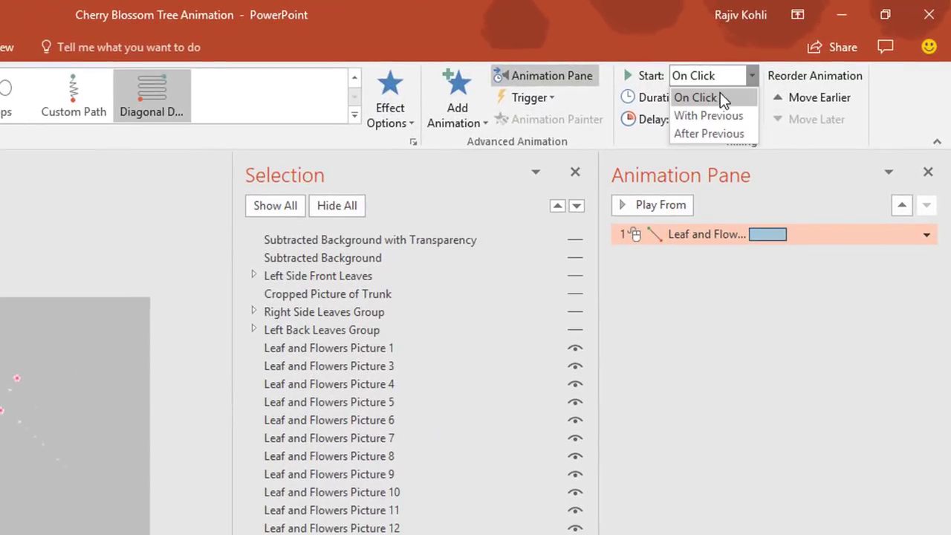
left_click(719, 117)
double_click(712, 99)
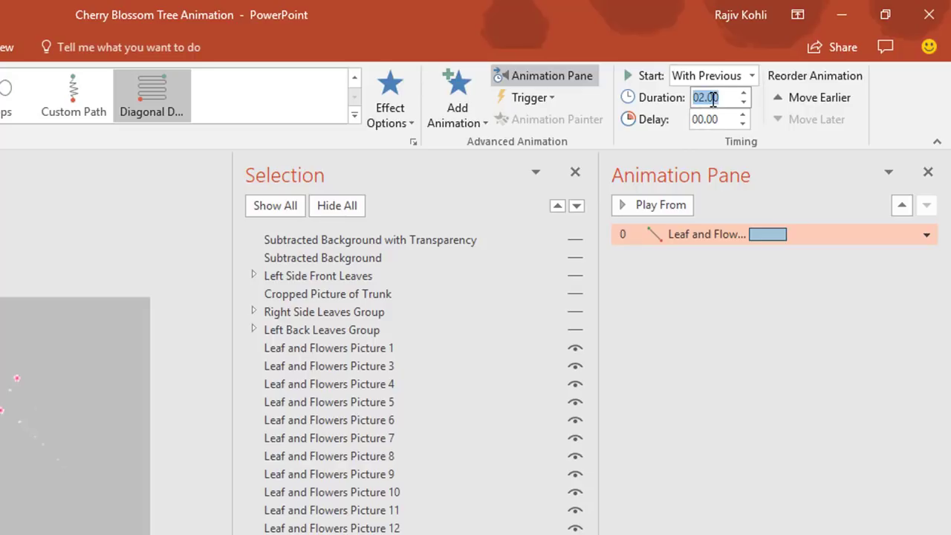
type("7")
key("Return")
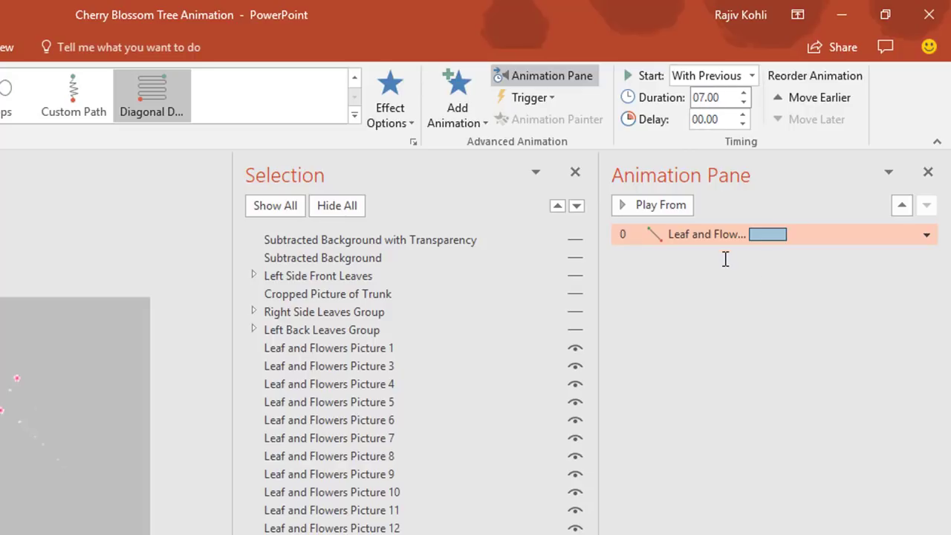
Set the motion path's smooth start and smooth end to 0 sec and repeat it Until End of Slide.
double_click(709, 234)
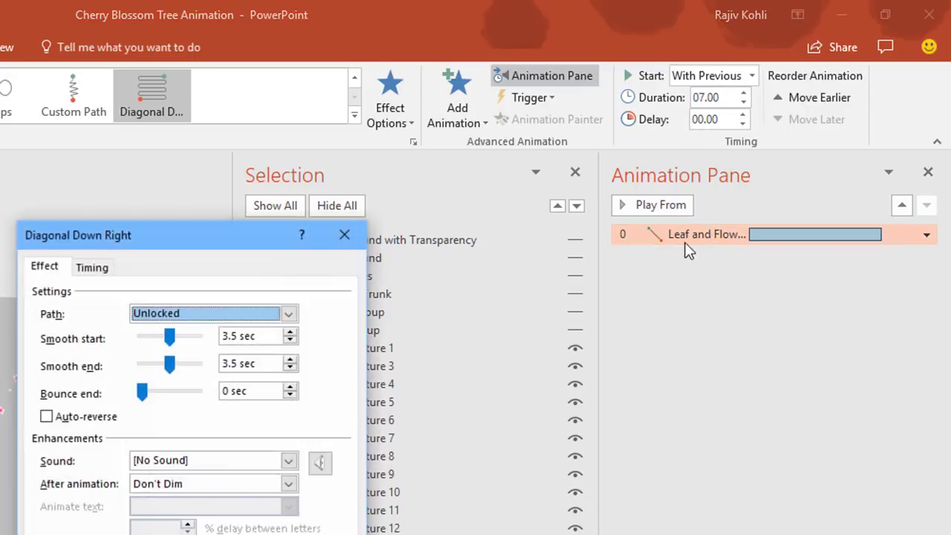
left_click_drag(170, 339, 95, 361)
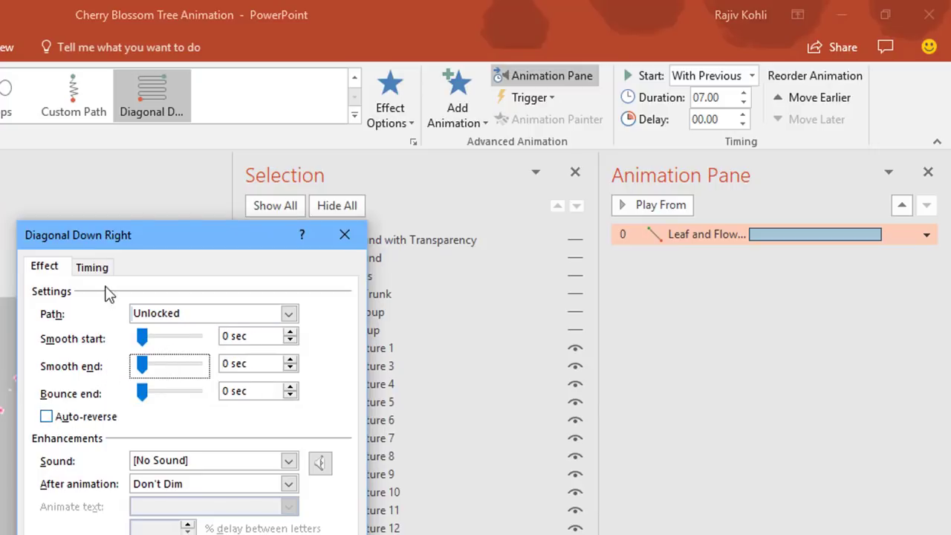
left_click(92, 268)
left_click(241, 362)
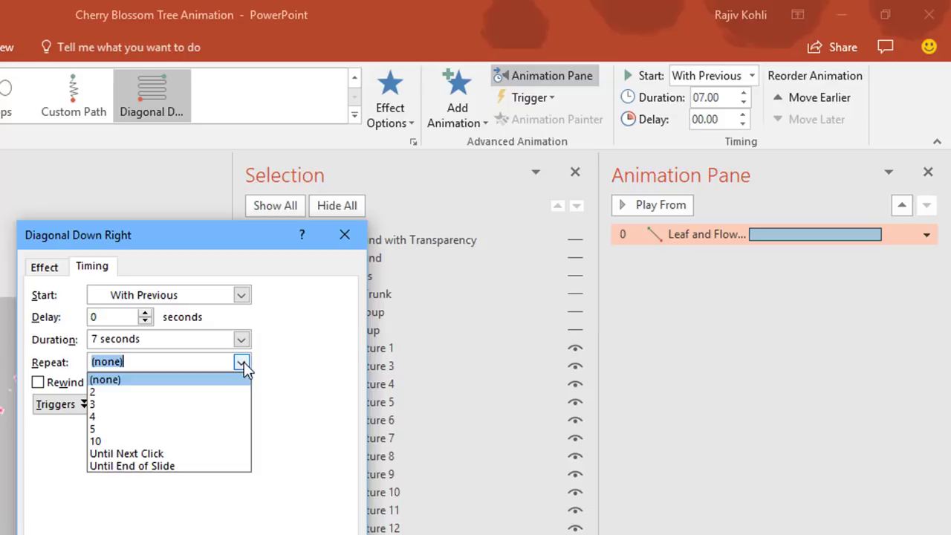
left_click(189, 465)
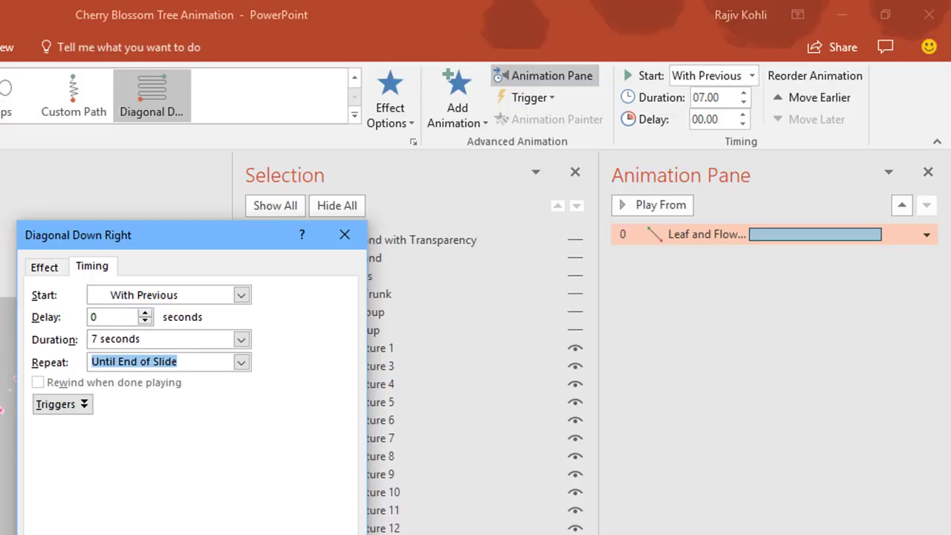
left_click(59, 268)
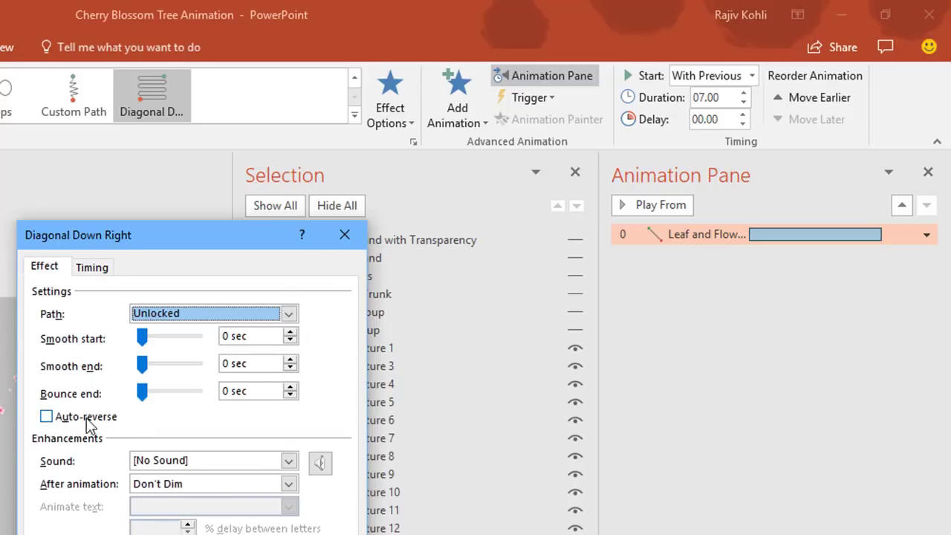
left_click(92, 267)
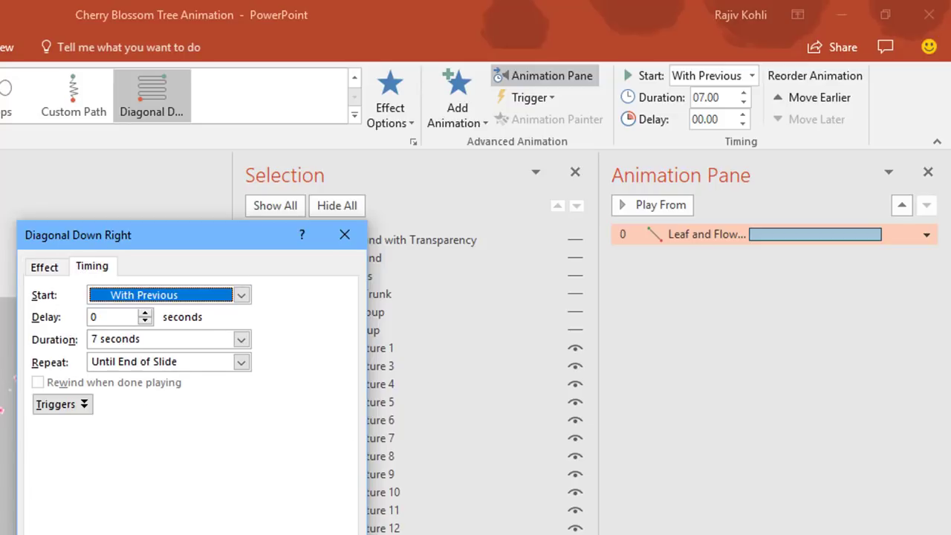
key("Return")
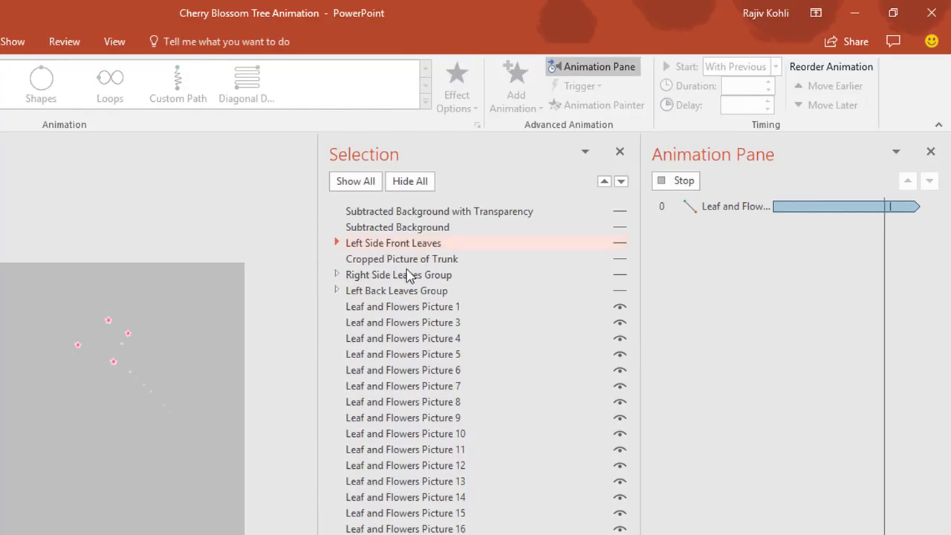
Add a Spin emphasis animation to Leaf and Flowers Picture 1 in addition to its motion path.
left_click(394, 311)
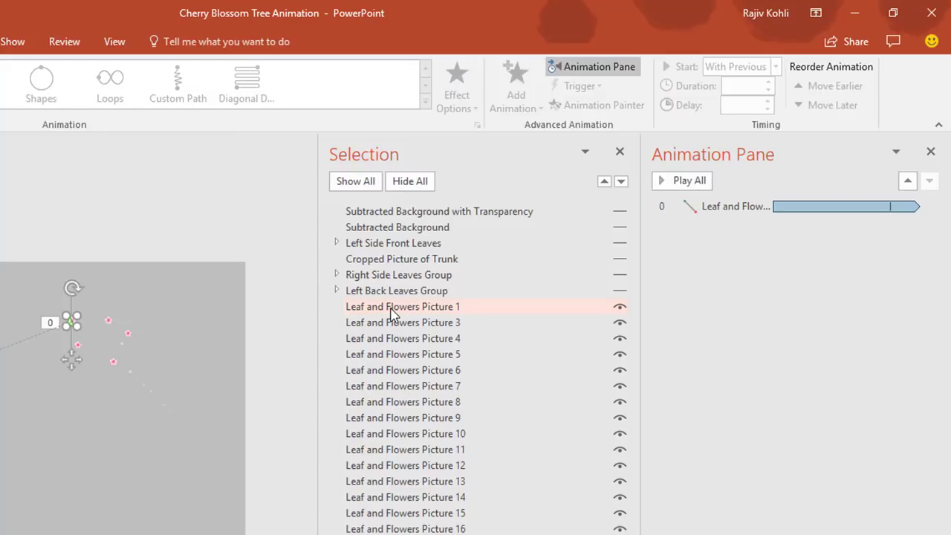
left_click(520, 95)
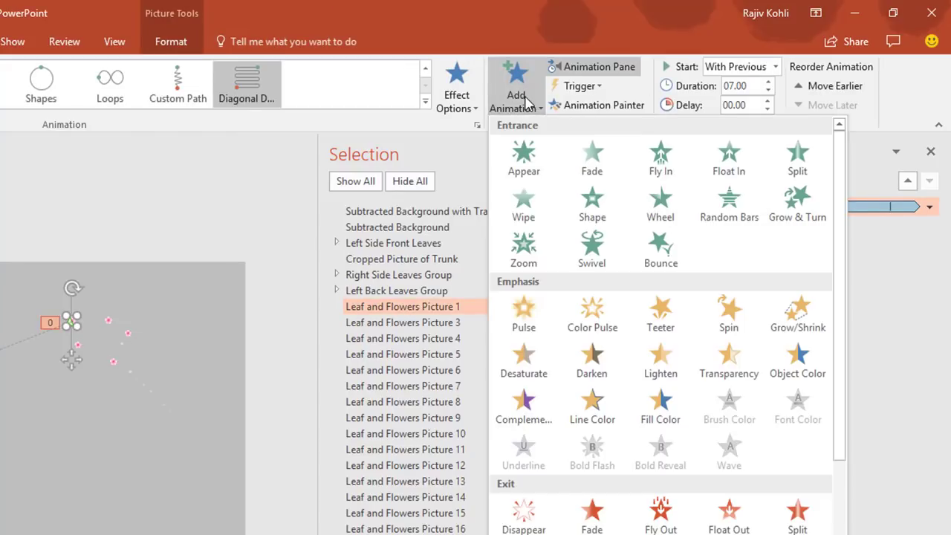
left_click(721, 303)
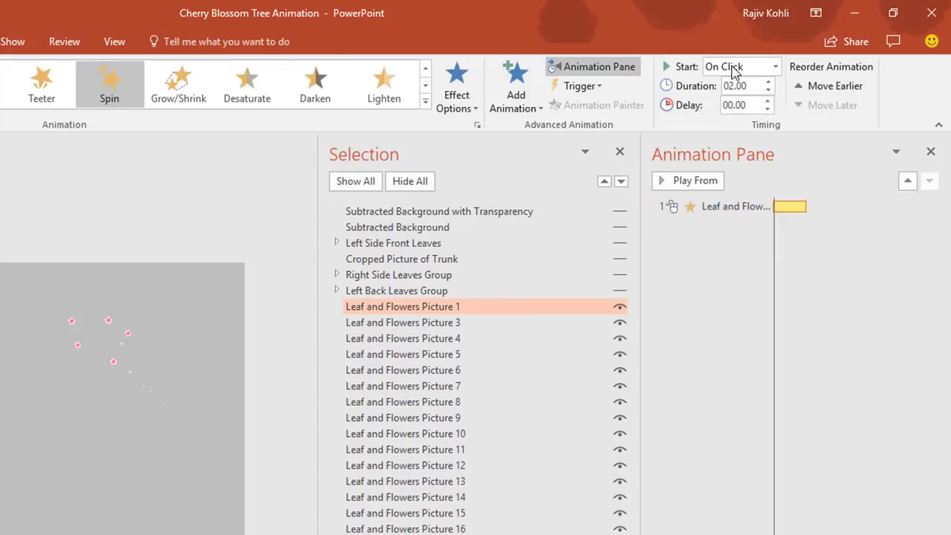
Set the Spin animation to start With Previous with a duration of 7 seconds.
left_click(735, 67)
left_click(725, 100)
double_click(746, 87)
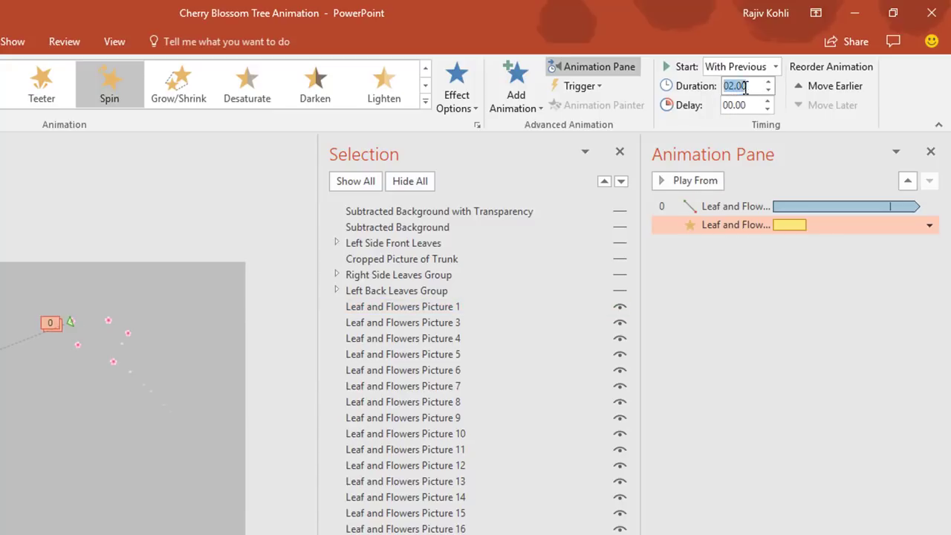
type("7")
key("Return")
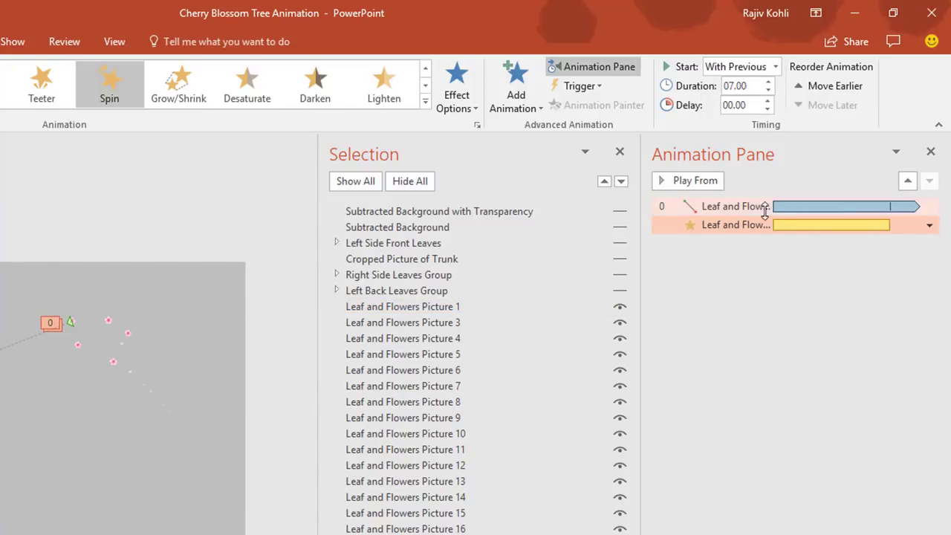
Set the Spin animation to repeat Until End of Slide.
double_click(736, 224)
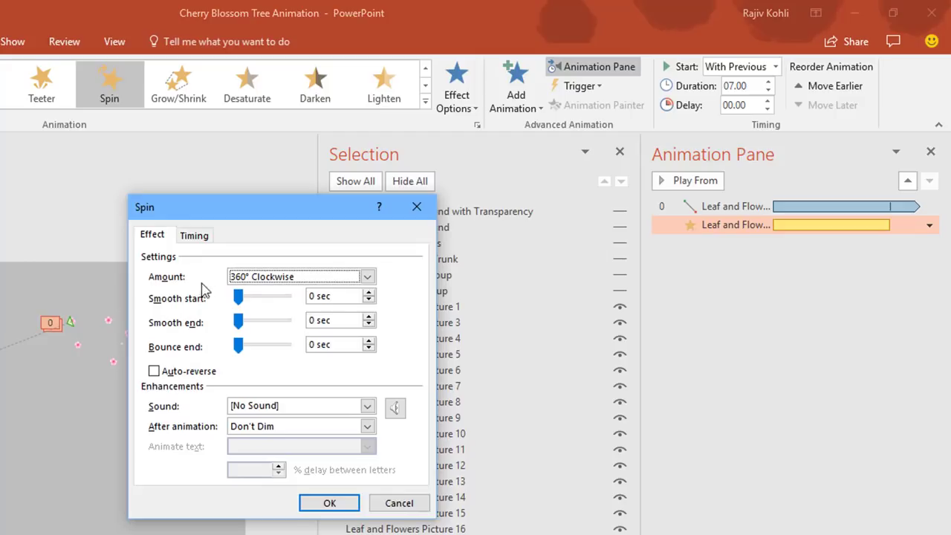
left_click(202, 237)
left_click(325, 319)
left_click(245, 411)
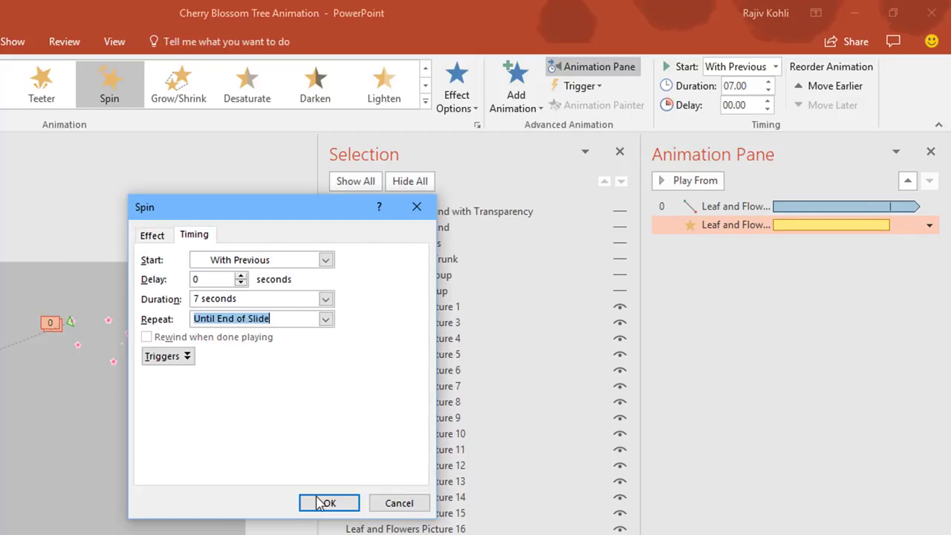
left_click(329, 503)
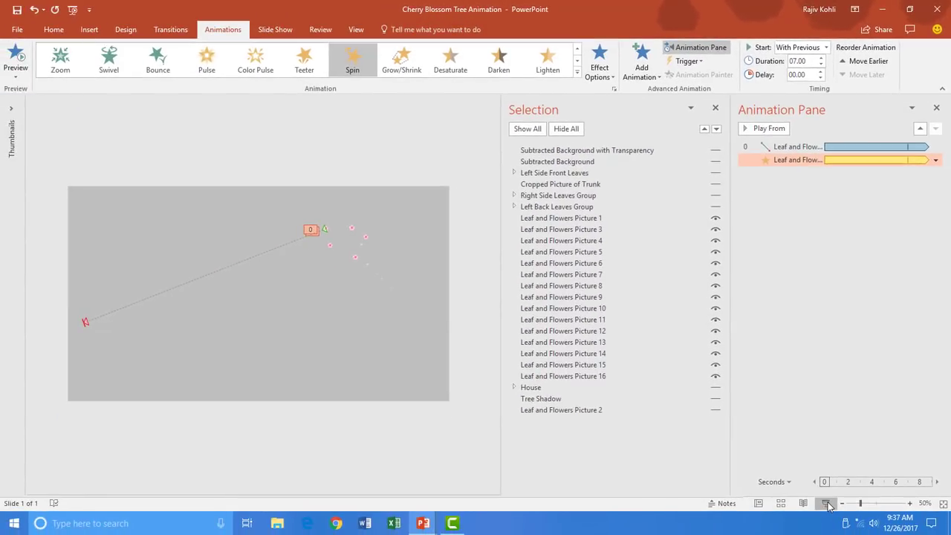
Preview the flower's movement in the slide show and change the Spin direction to Counterclockwise.
left_click(827, 504)
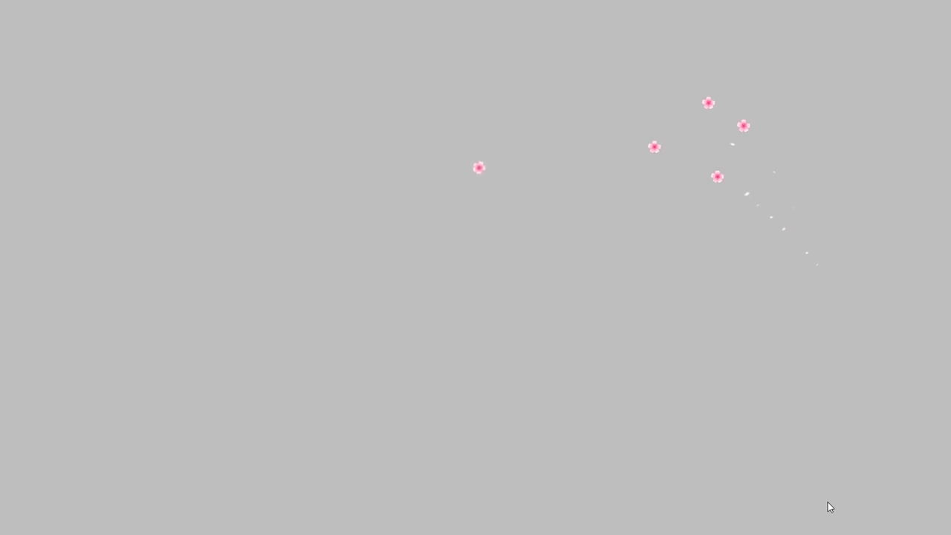
key("Escape")
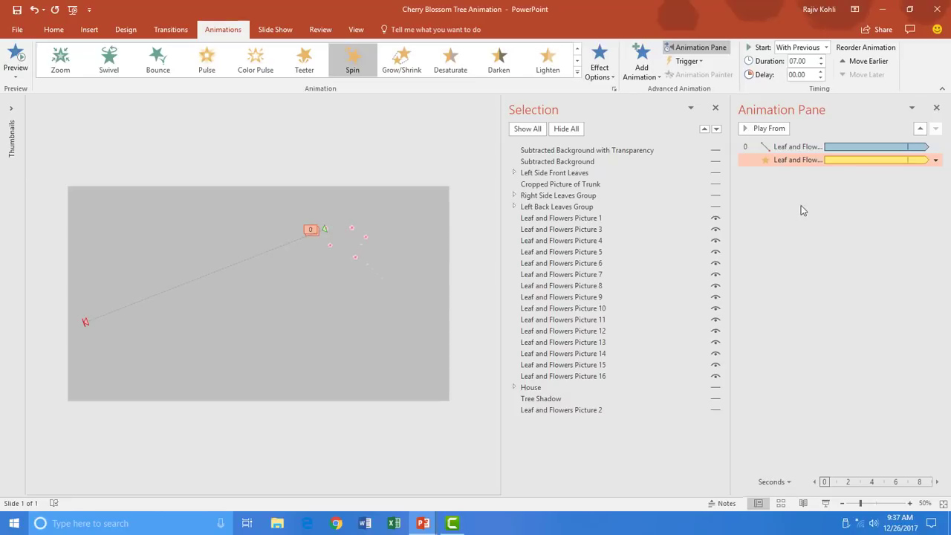
double_click(790, 160)
left_click(535, 196)
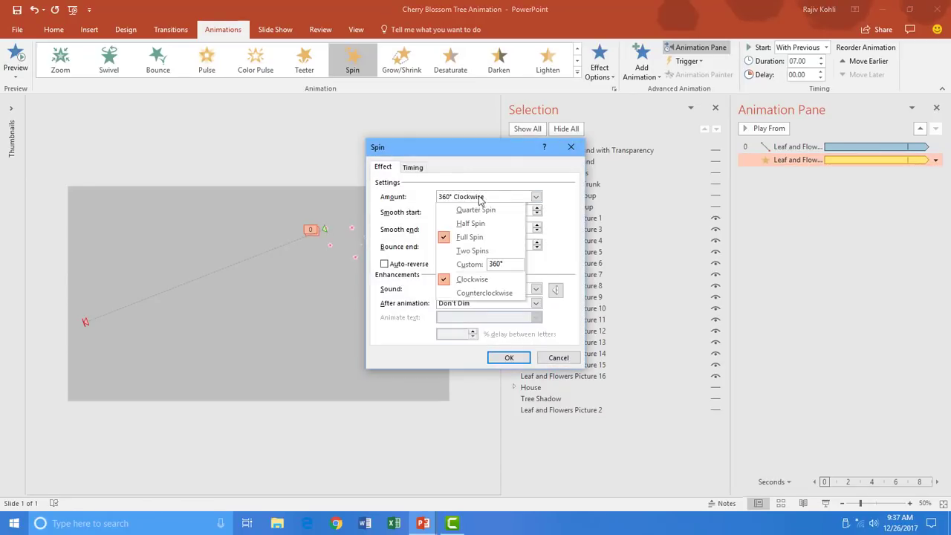
left_click(481, 294)
left_click(505, 360)
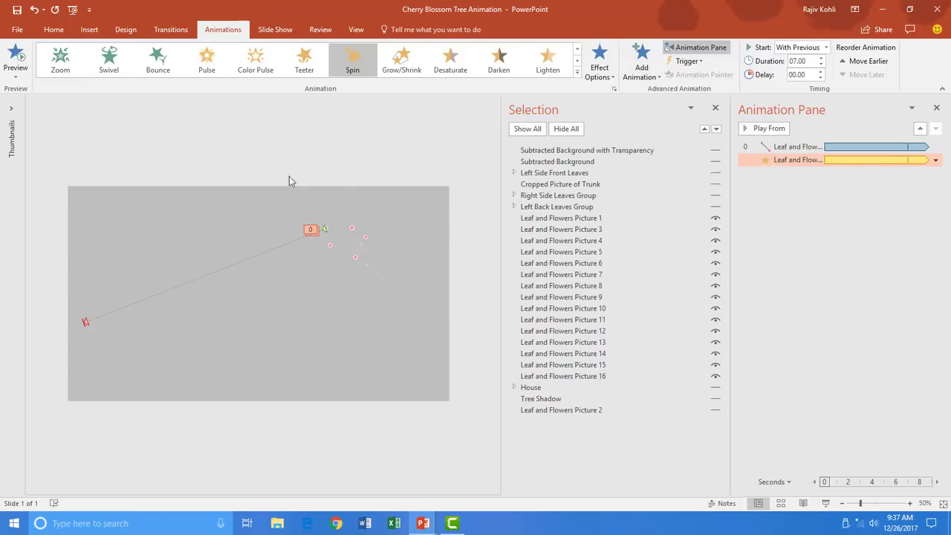
Select the animated flower and close the Selection and Animation panes.
left_click(331, 233)
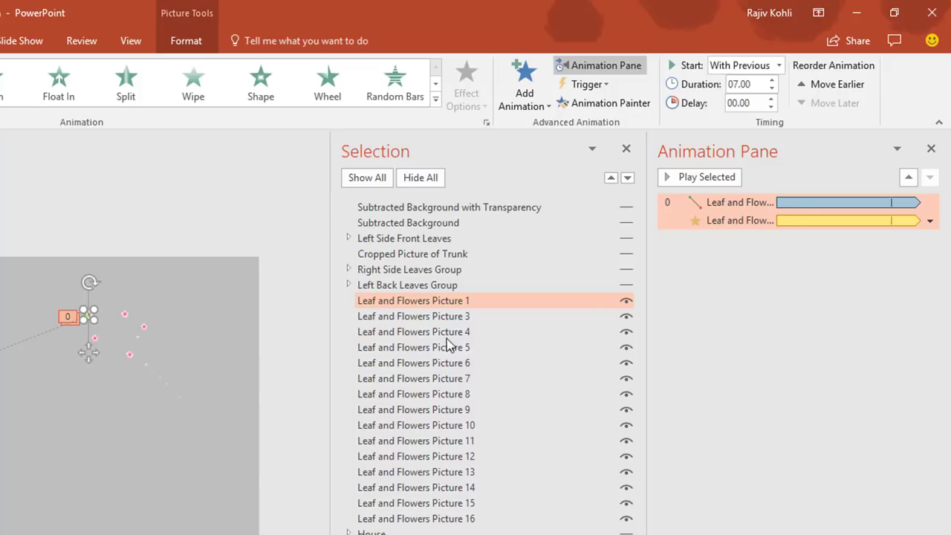
left_click(627, 149)
left_click(931, 149)
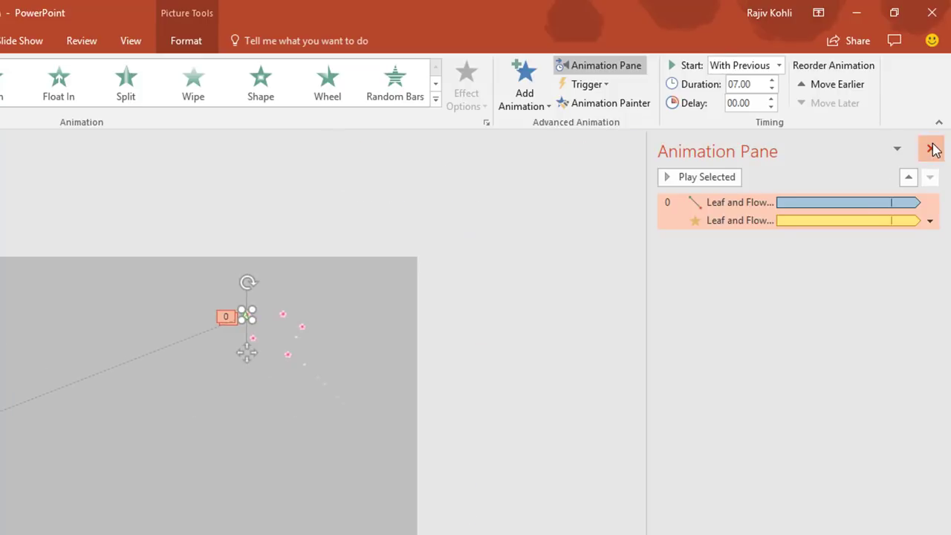
left_click(934, 147)
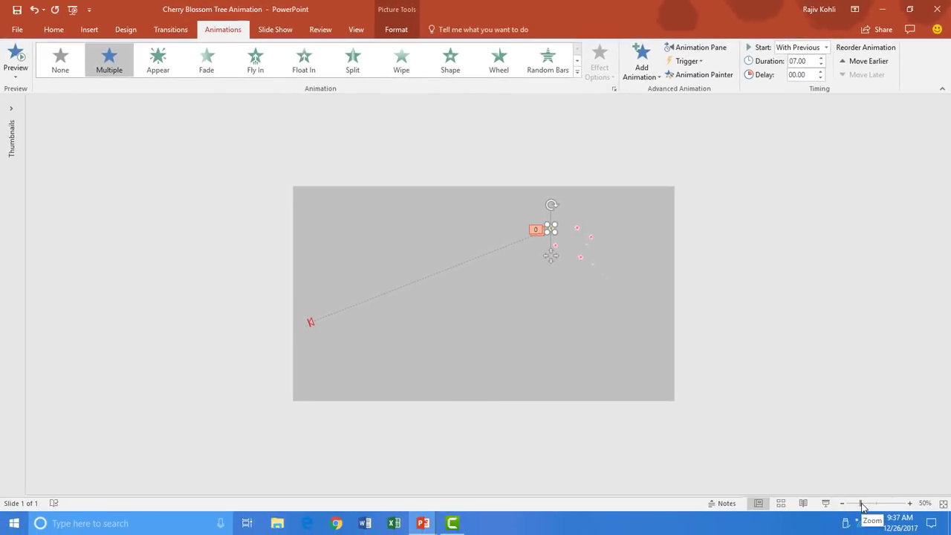
Copy the animated flower's motion path and Spin animations to the other four flowers with Animation Painter.
left_click_drag(863, 504, 868, 504)
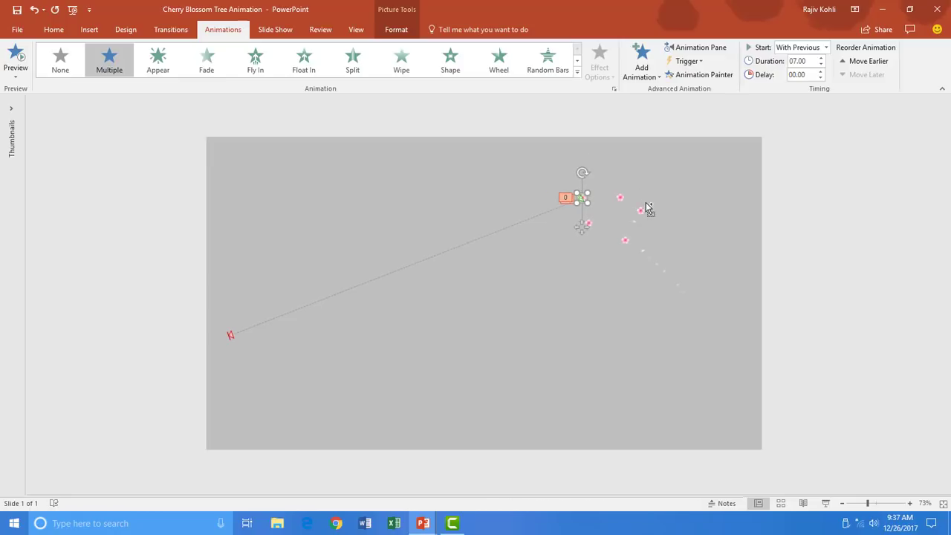
scroll(645, 202, "up", 12)
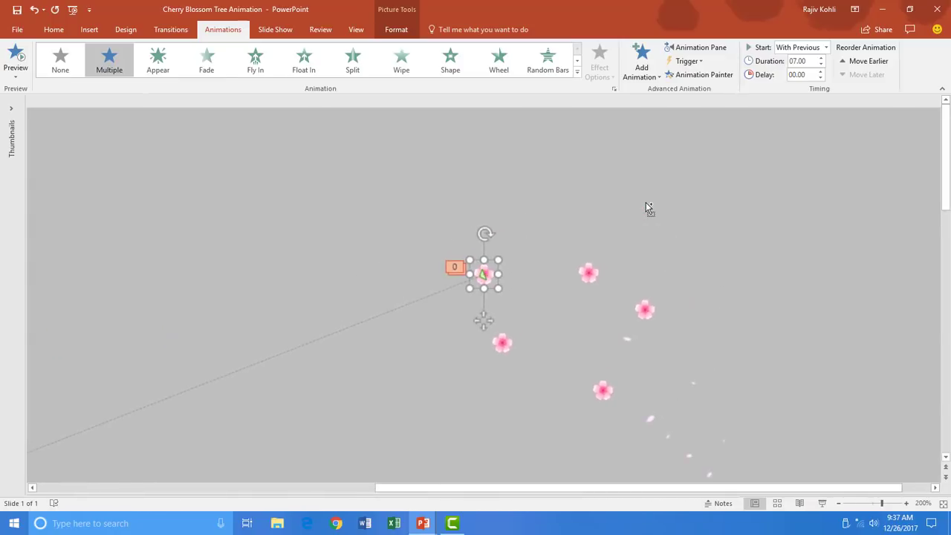
scroll(646, 202, "down", 5)
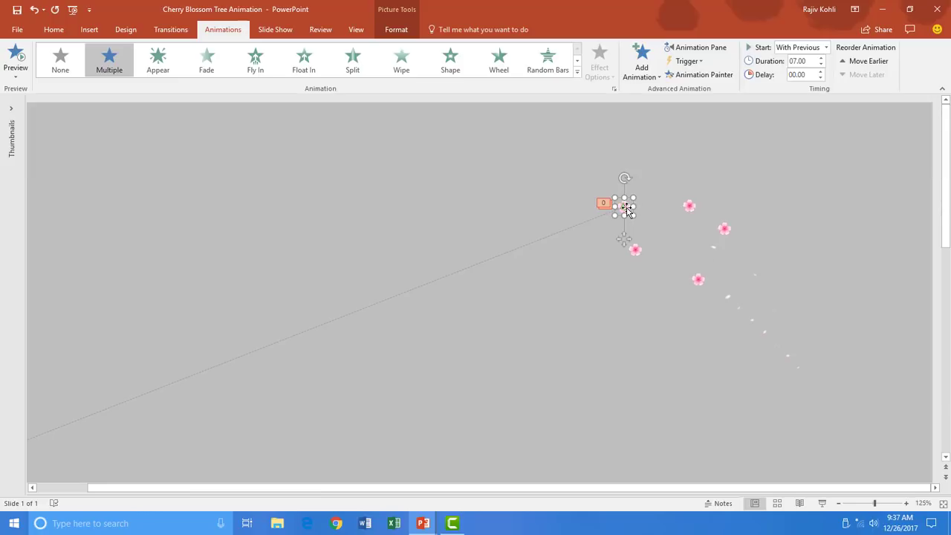
left_click(702, 75)
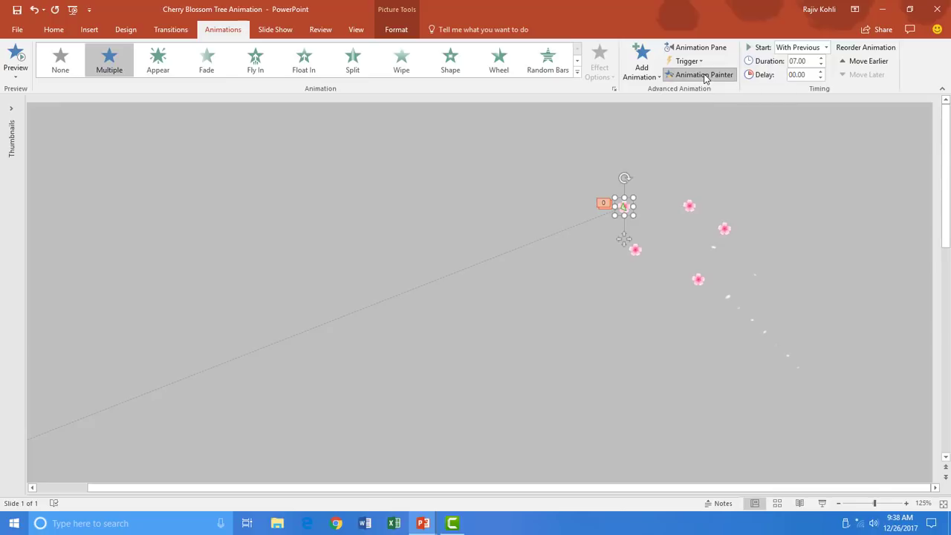
left_click(637, 253)
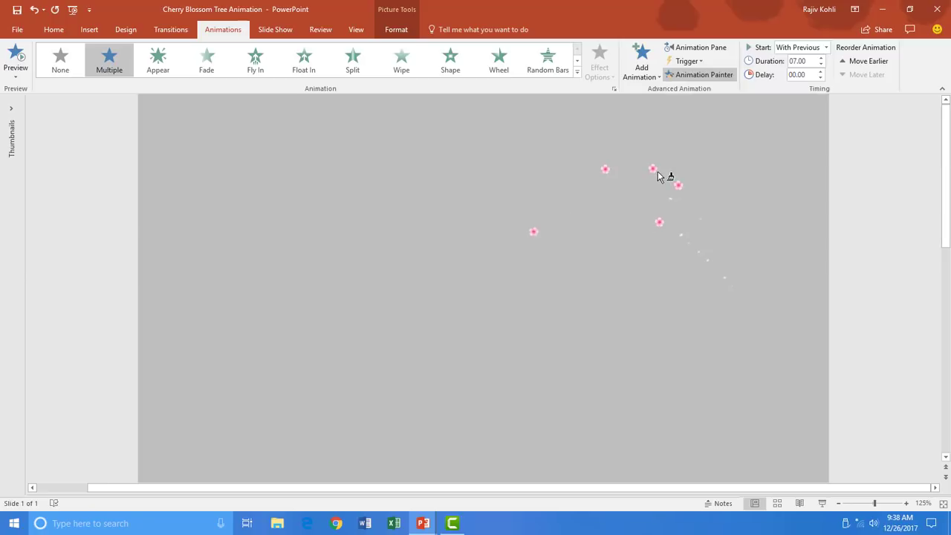
left_click(688, 211)
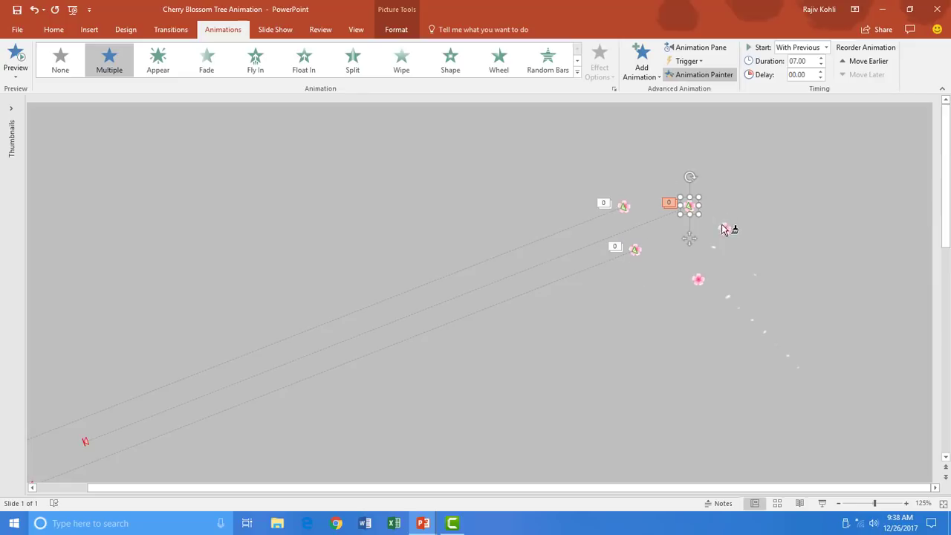
left_click(726, 234)
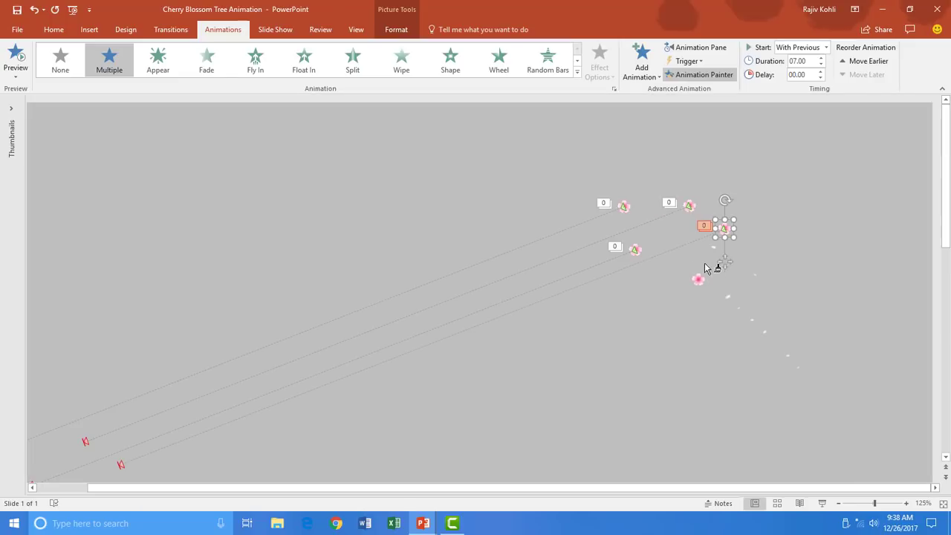
left_click(693, 283)
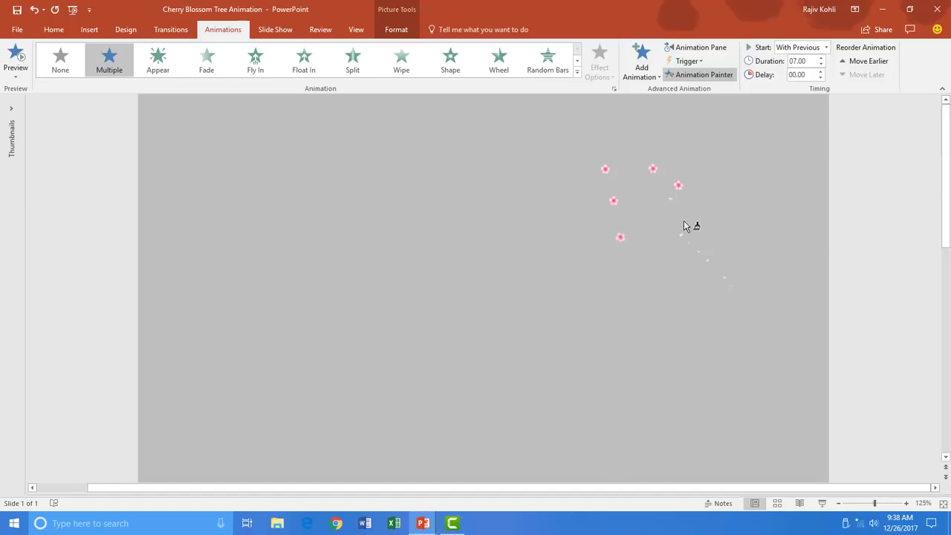
Paint the same animations onto the small leaves among and below the flowers, and finish by deselecting everything.
left_click(713, 251)
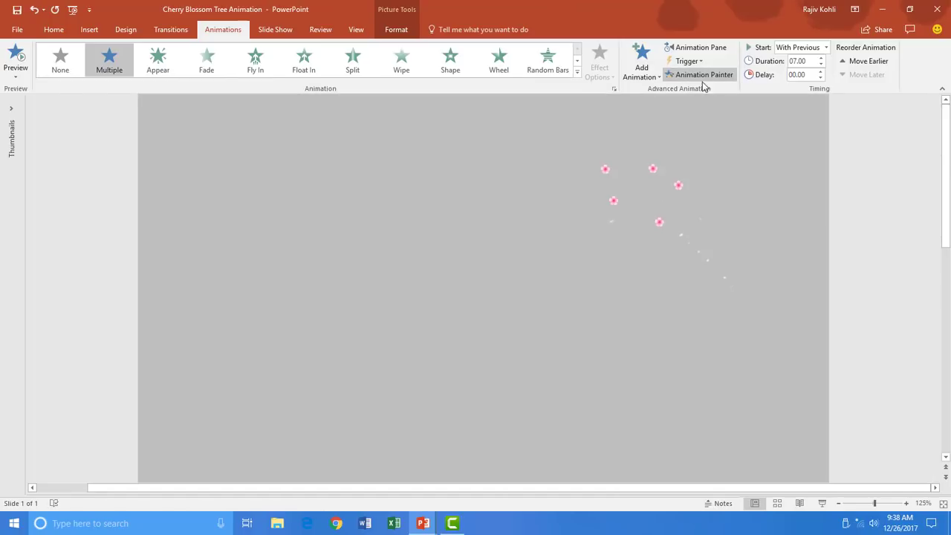
left_click(702, 75)
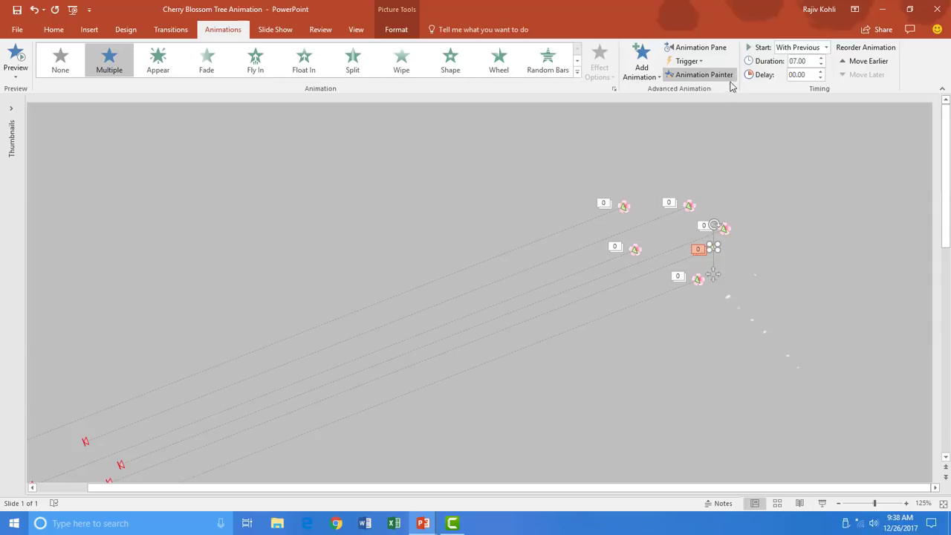
left_click(732, 72)
left_click(755, 276)
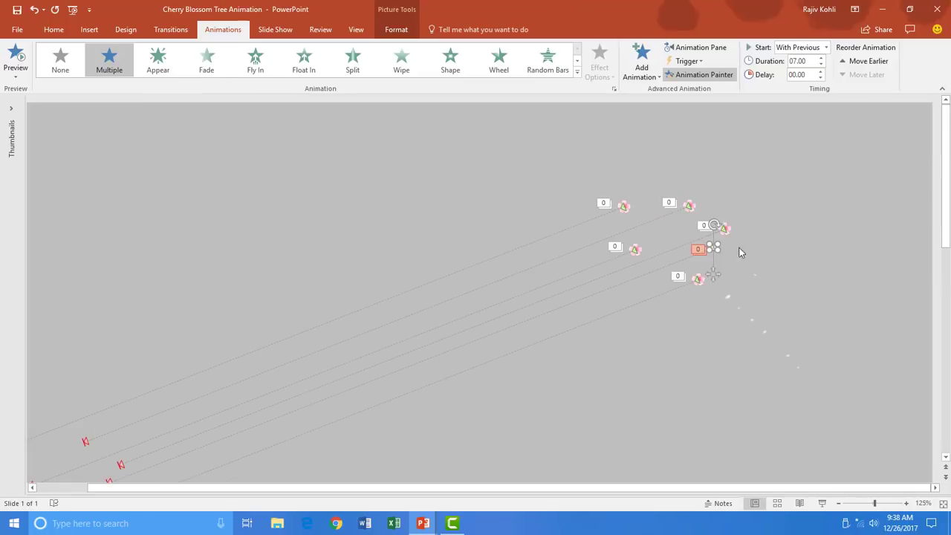
left_click(730, 301)
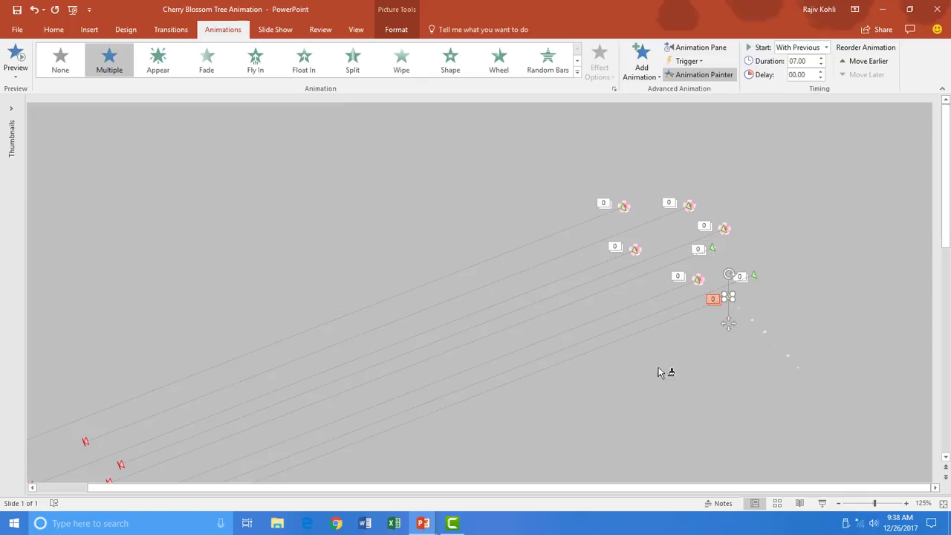
left_click(742, 311)
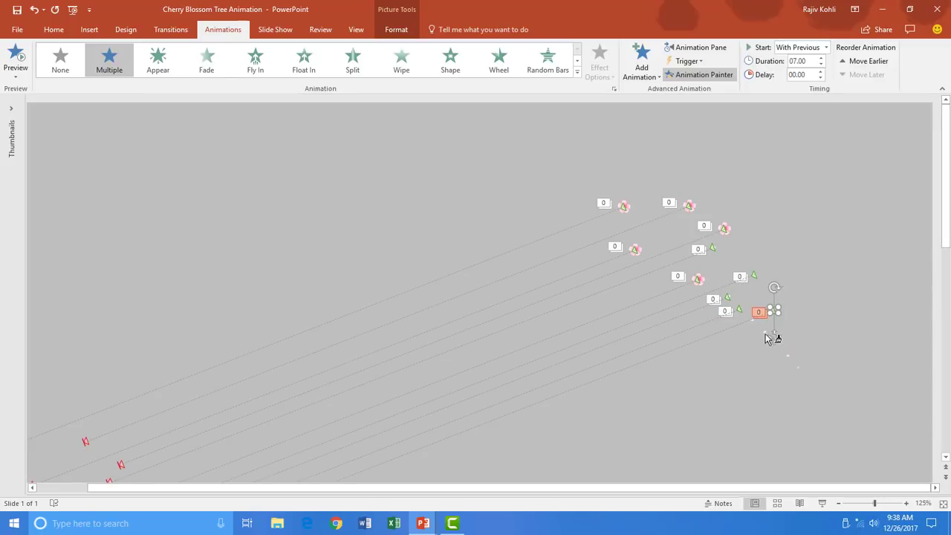
left_click(769, 338)
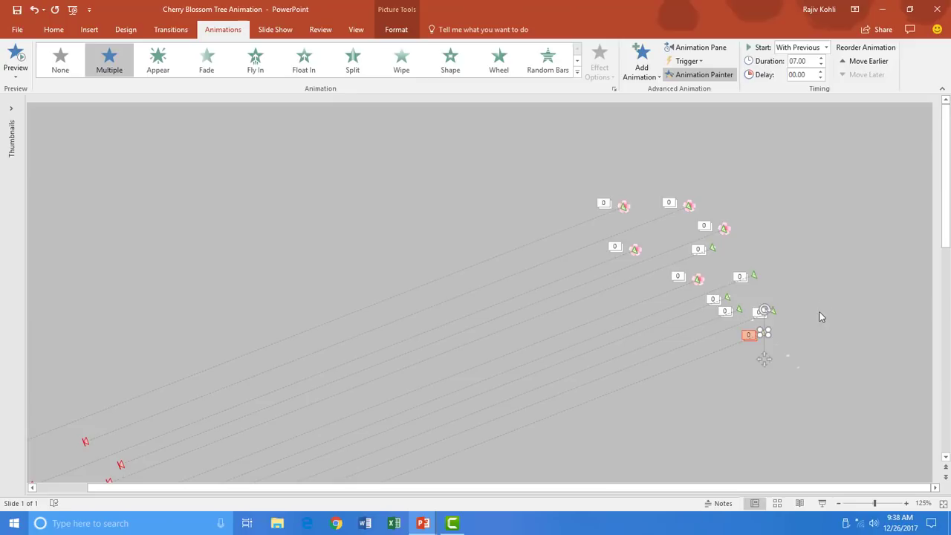
left_click(780, 349)
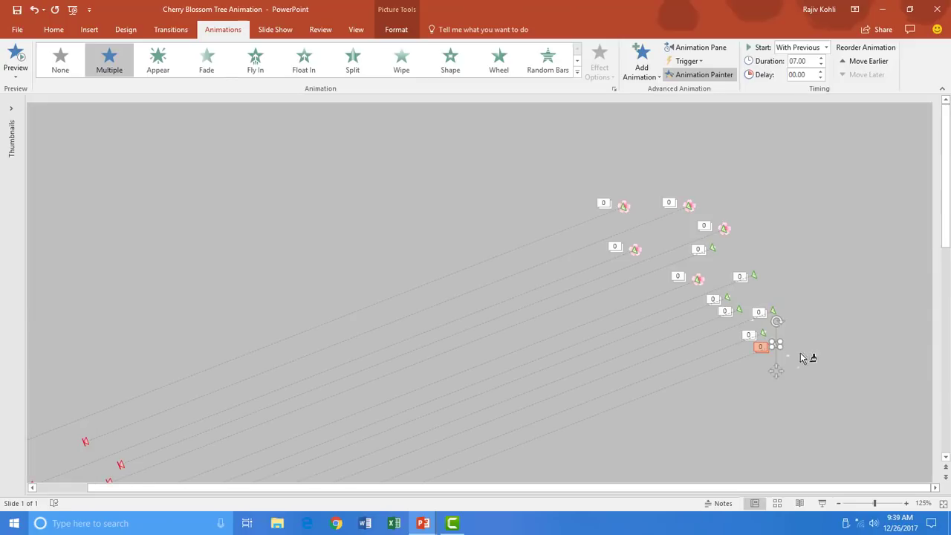
left_click(790, 356)
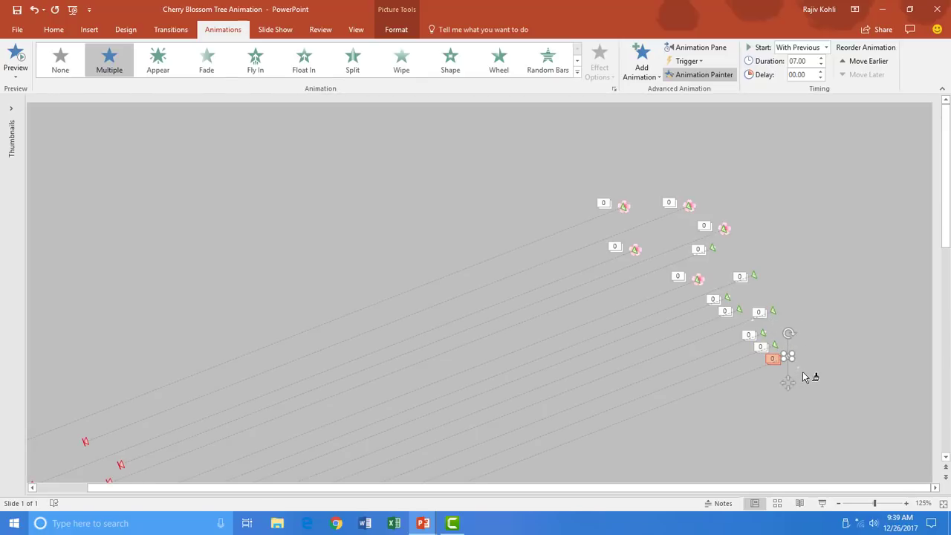
left_click(801, 372)
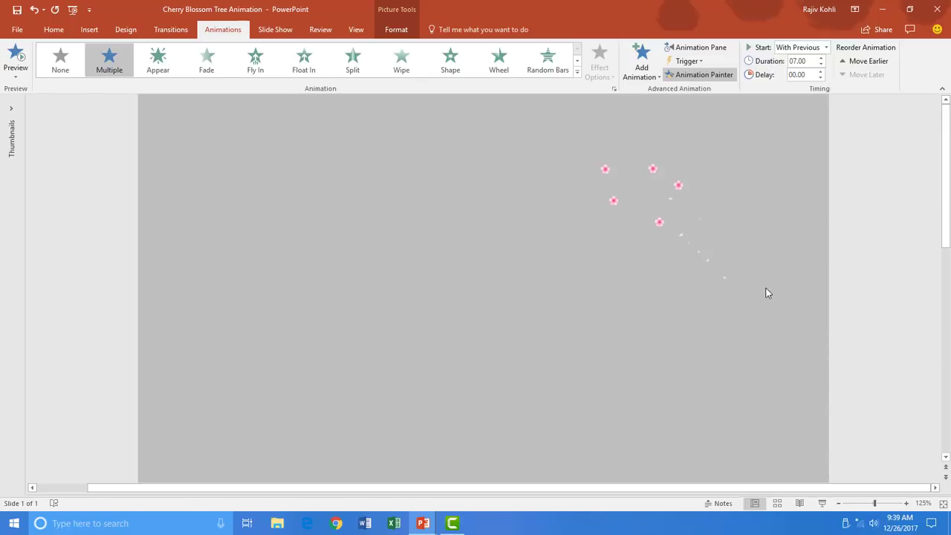
scroll(839, 367, "up", 8)
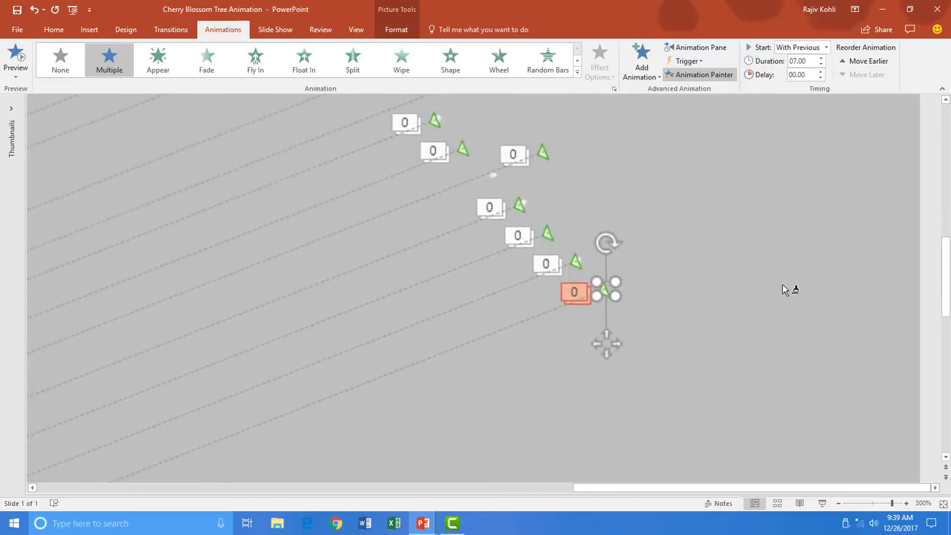
scroll(605, 233, "down", 5)
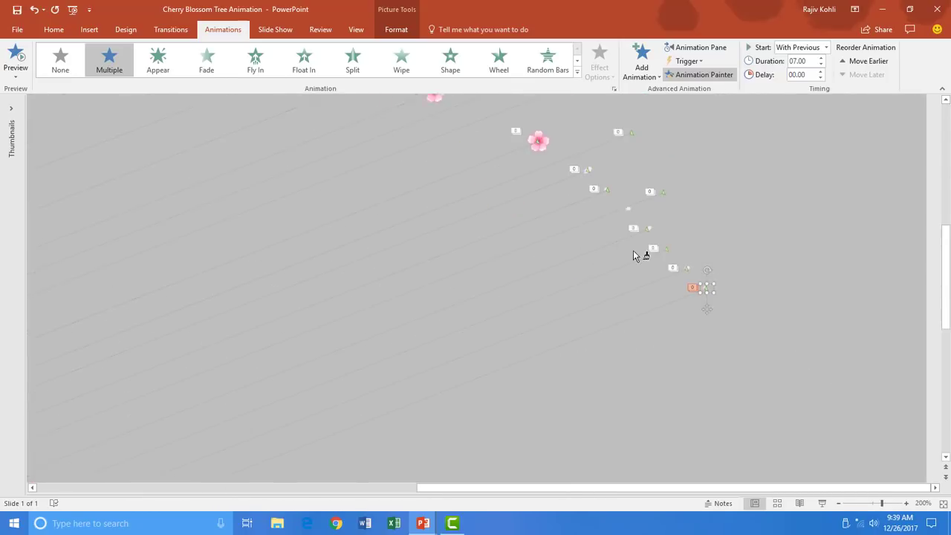
scroll(740, 291, "down", 10)
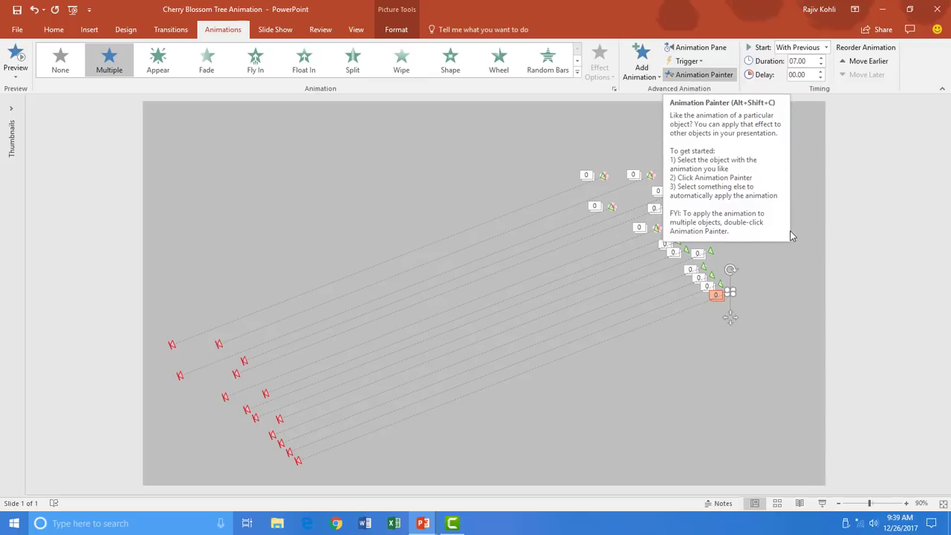
left_click(749, 292)
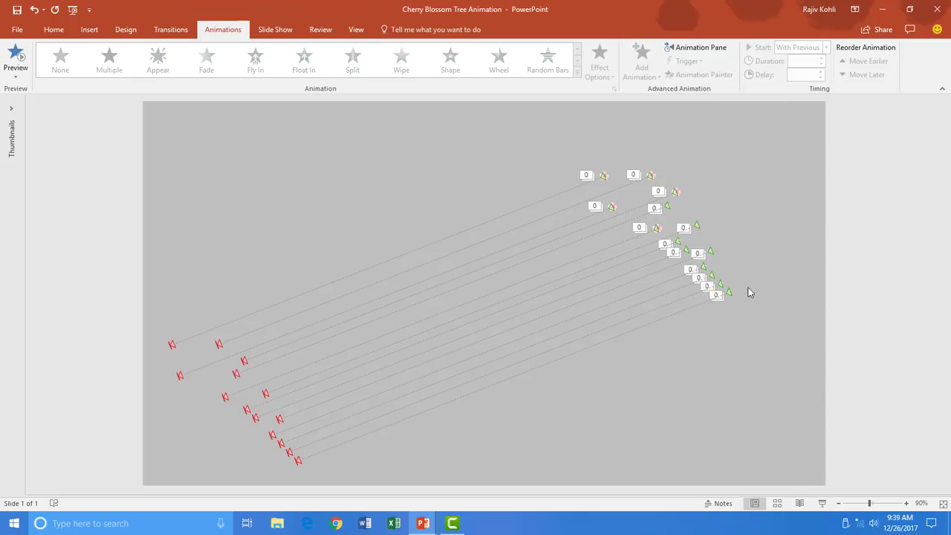
Extend the motion path ends of the lowest leaf and the two leftmost flowers beyond the slide's bottom and left edges.
scroll(394, 346, "down", 2)
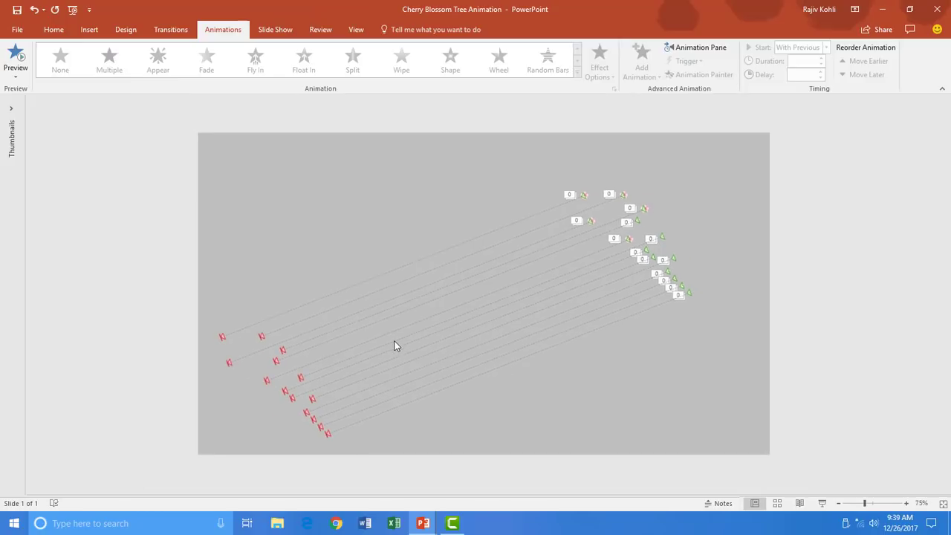
left_click(330, 433)
left_click_drag(332, 449, 331, 471)
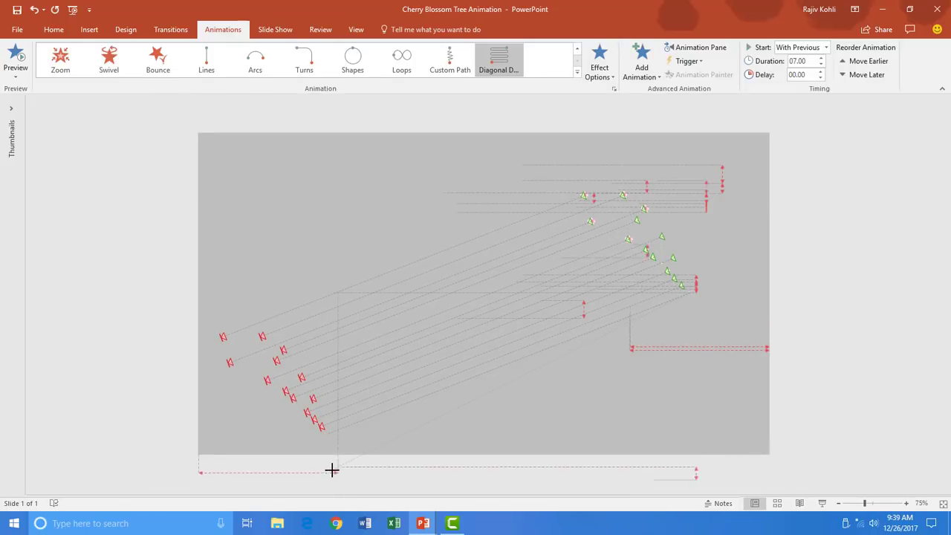
left_click(221, 338)
left_click_drag(220, 338, 176, 340)
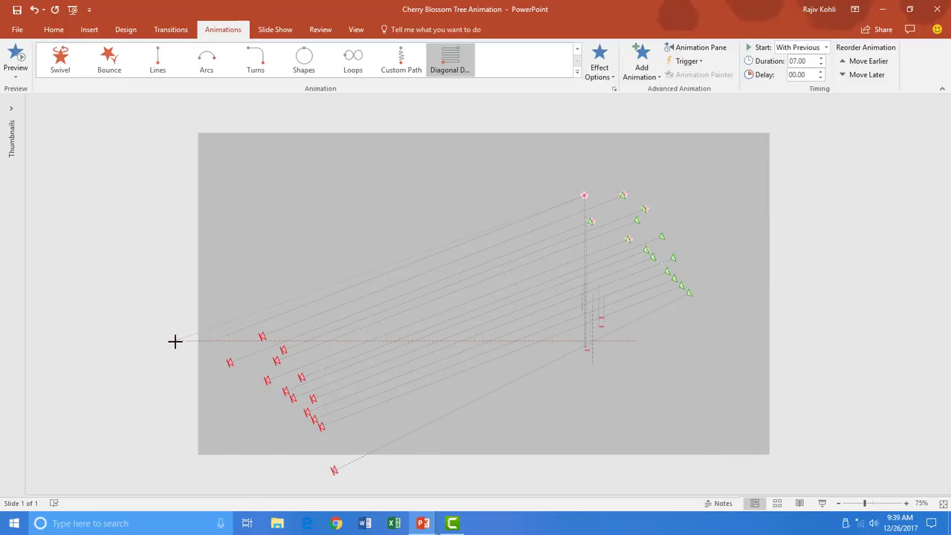
left_click(229, 362)
left_click_drag(227, 364, 197, 461)
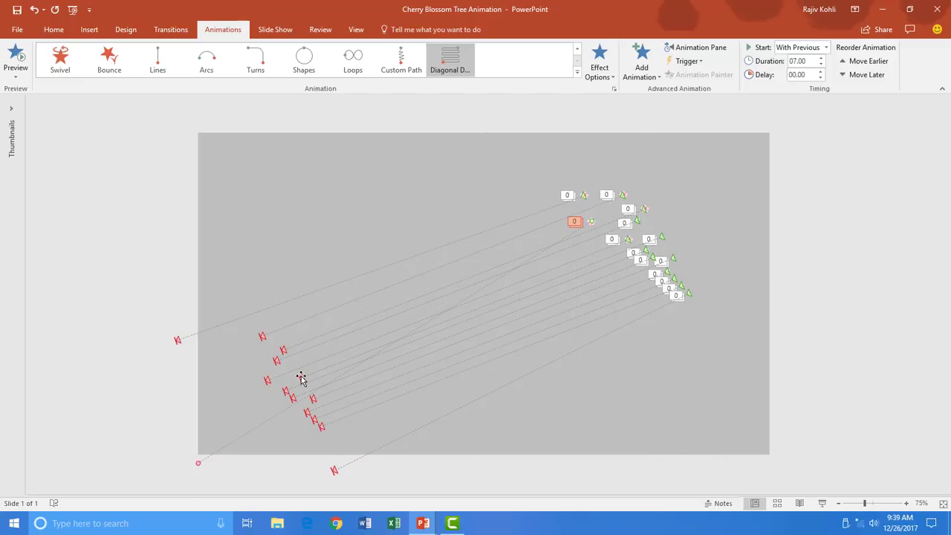
Move the path ends of the second-highest leaf, the rightmost flower and the top middle flower closer to the slide's left edge.
left_click(299, 376)
left_click_drag(299, 376, 236, 395)
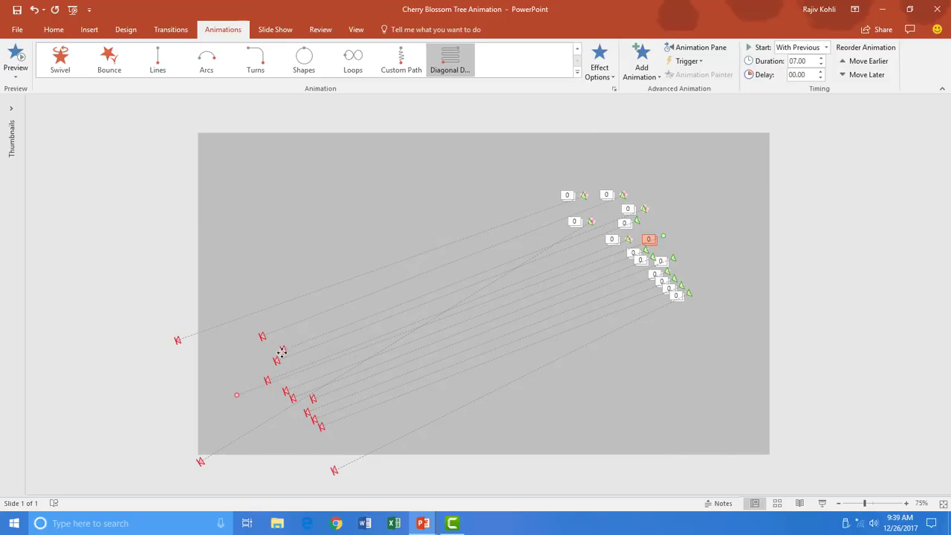
left_click(281, 351)
left_click_drag(248, 356, 212, 353)
left_click(261, 337)
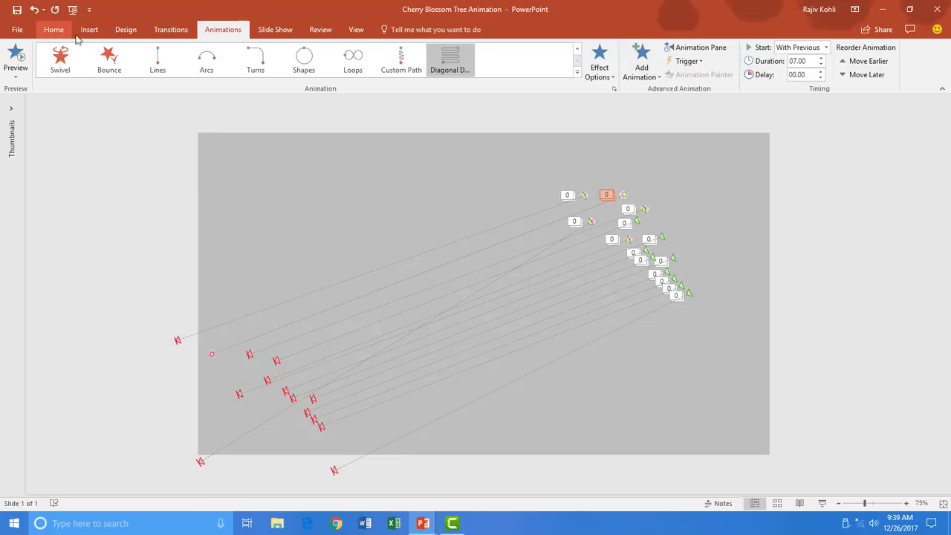
Open the Selection pane and temporarily show the Subtracted Background with Transparency and Subtracted Background pictures over the slide, hiding both again.
left_click(744, 75)
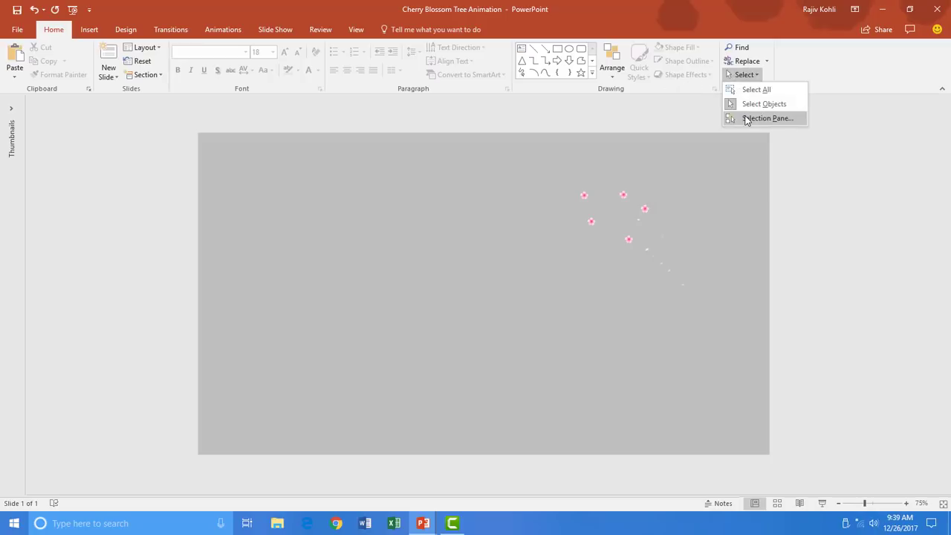
left_click(731, 117)
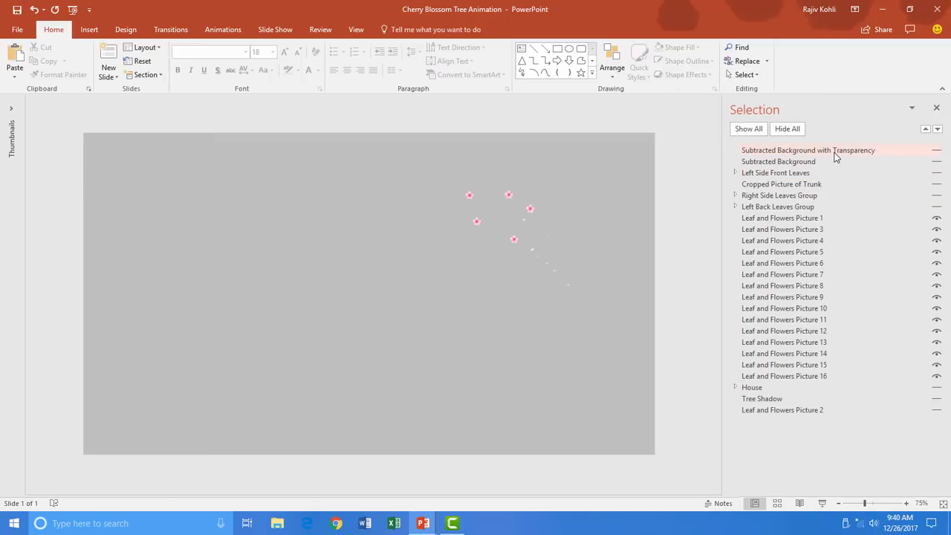
left_click(936, 152)
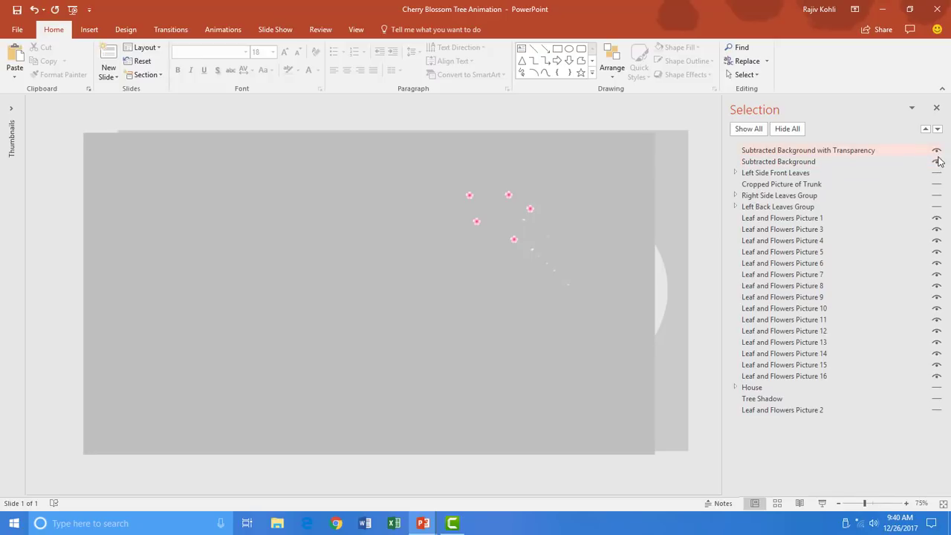
left_click(477, 221)
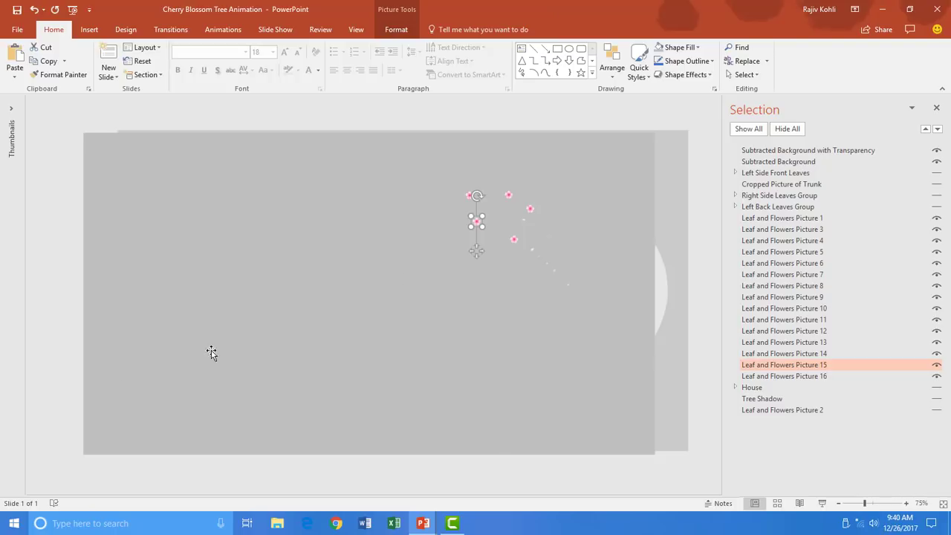
left_click(936, 162)
left_click(936, 151)
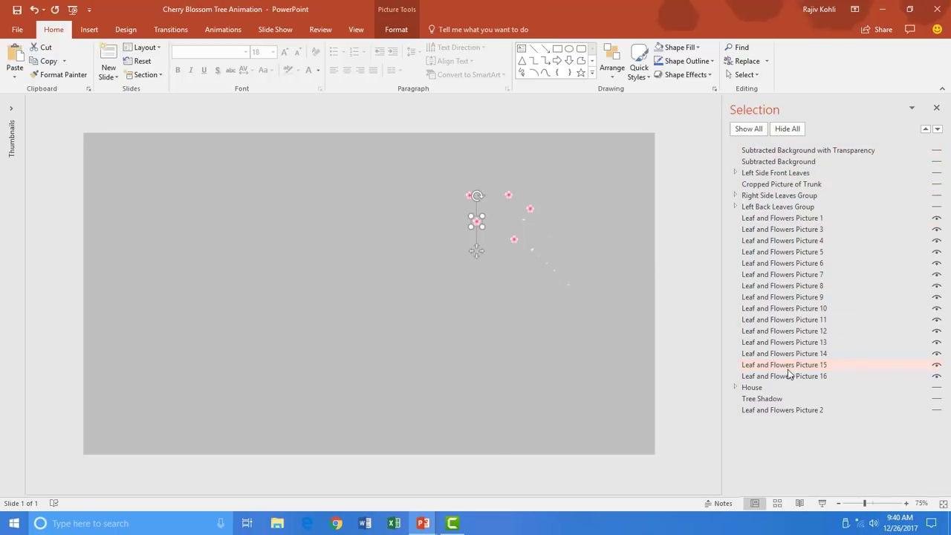
Move the highest leaf's motion path end past the slide's left edge and the third-highest leaf's path end close to that edge.
scroll(359, 279, "down", 1)
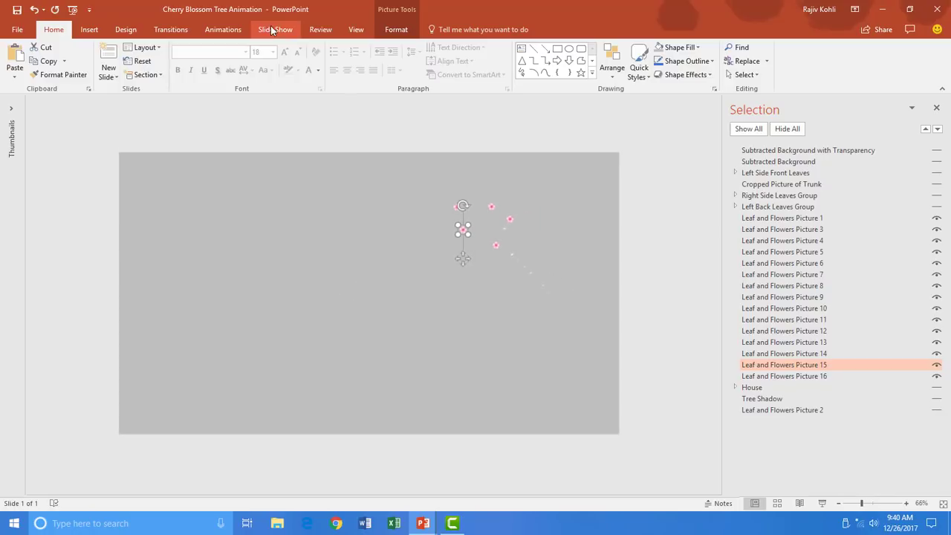
left_click(223, 29)
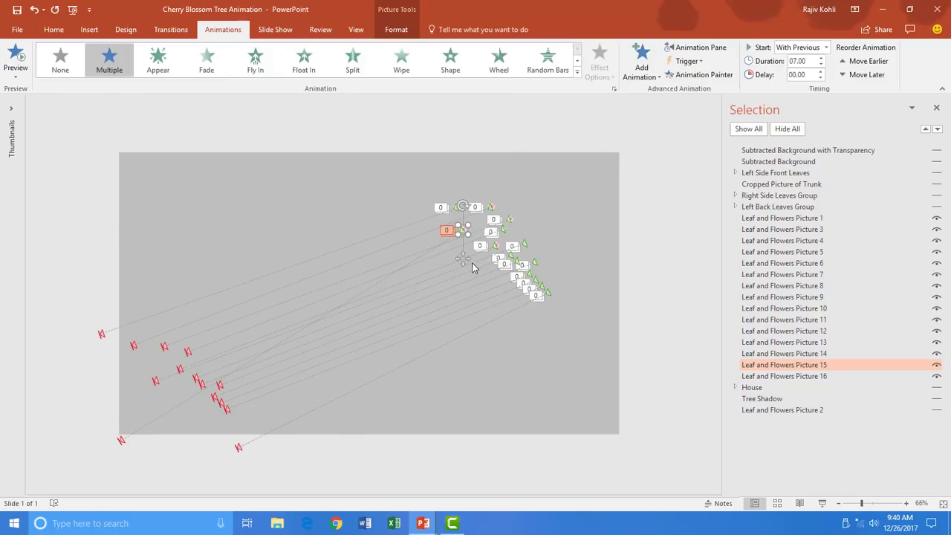
left_click(187, 352)
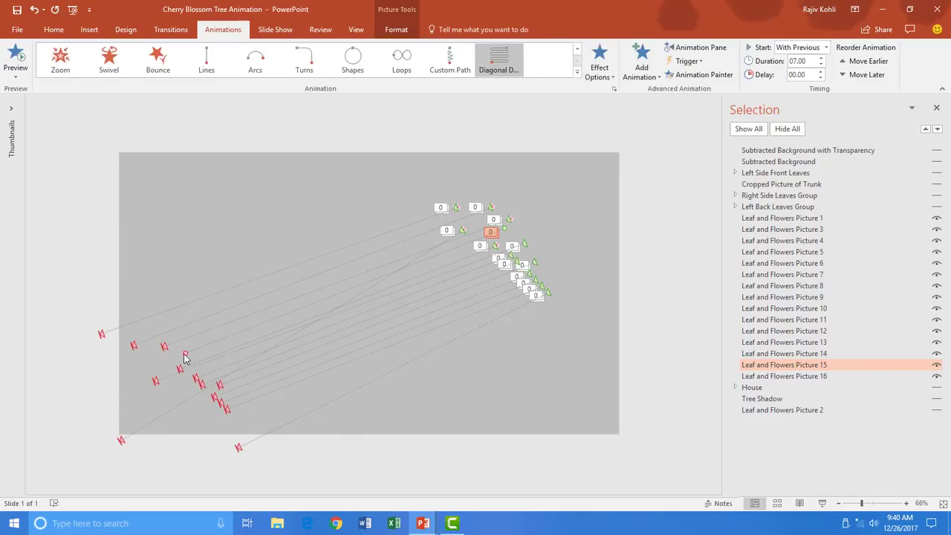
left_click_drag(131, 367, 103, 373)
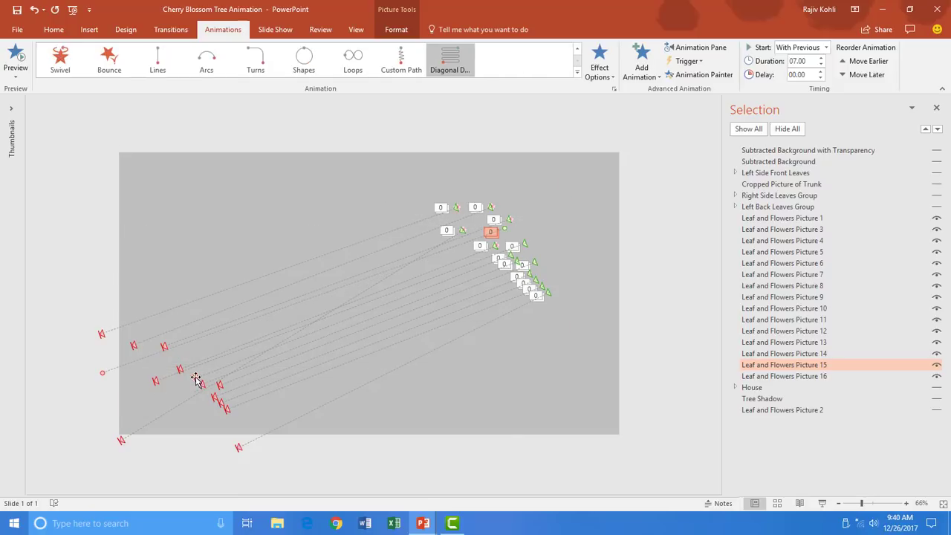
left_click_drag(193, 381, 126, 404)
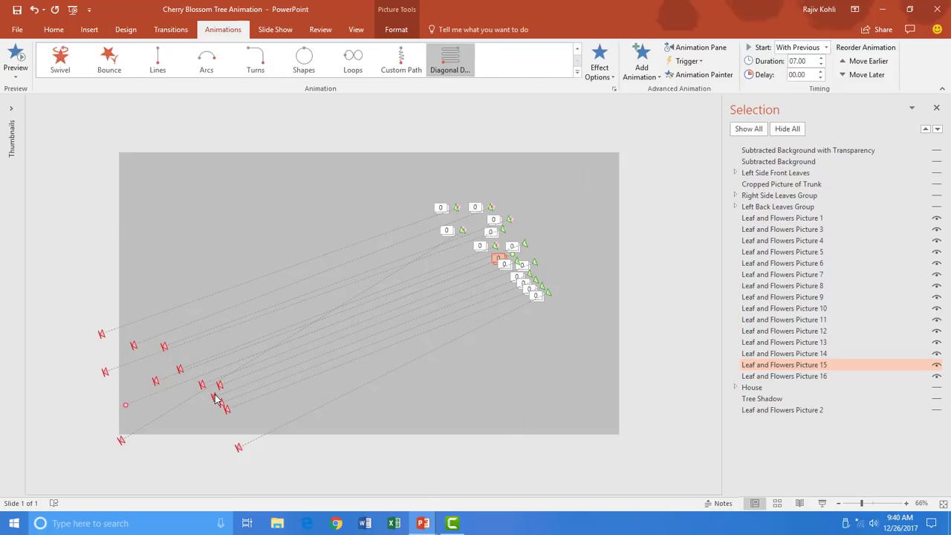
Extend the motion path ends of three more small leaves to spread-out points below the slide's bottom edge.
left_click_drag(216, 401, 187, 457)
left_click(229, 411)
left_click_drag(223, 412, 333, 456)
left_click(222, 388)
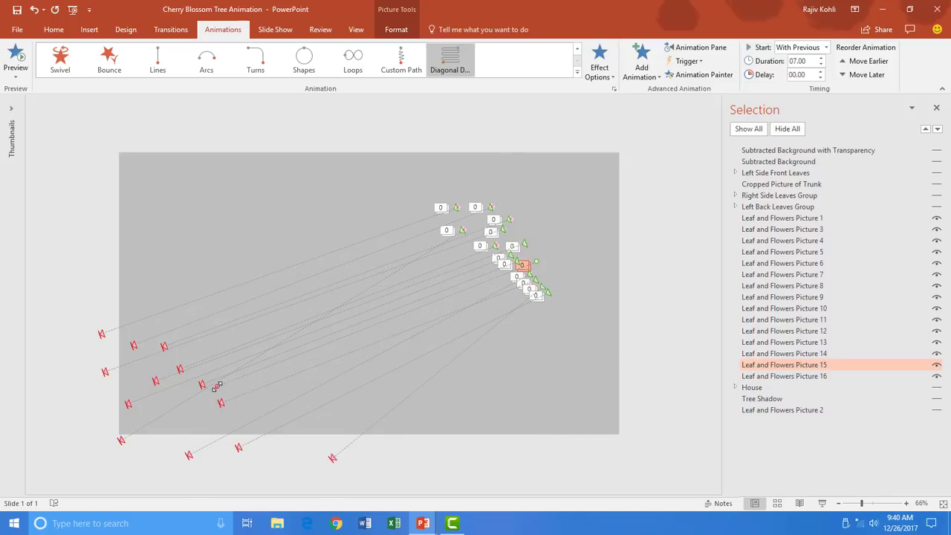
left_click_drag(223, 388, 280, 459)
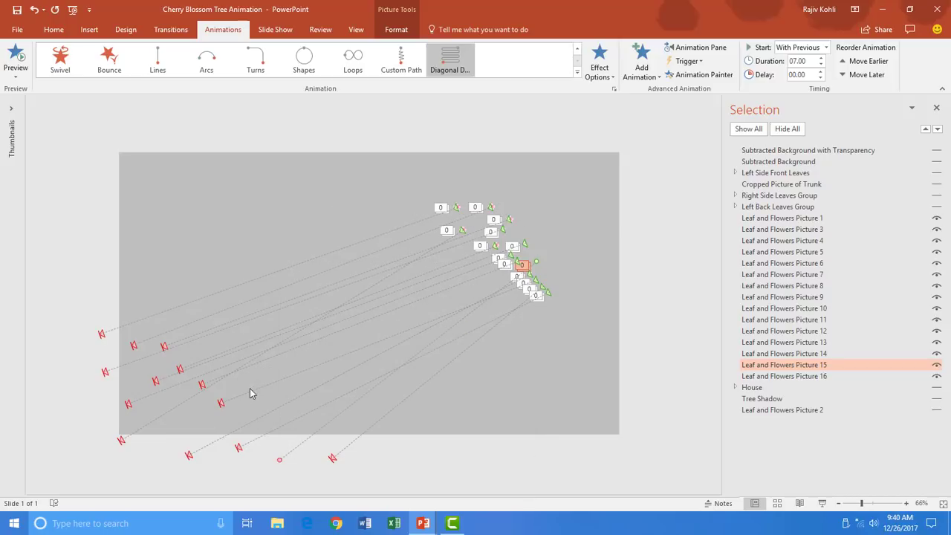
Move another small leaf's path end well below the slide and the lowest flower's path end down near the slide's bottom edge.
left_click(201, 386)
mouse_move(200, 387)
left_mouse_down()
mouse_move(299, 484)
mouse_move(288, 481)
left_mouse_up()
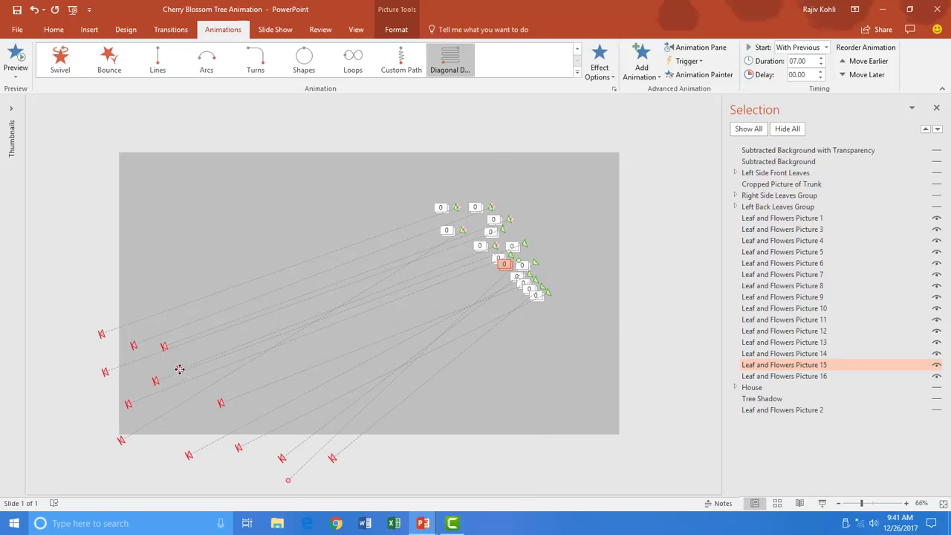
left_click(179, 370)
left_click_drag(181, 413, 183, 428)
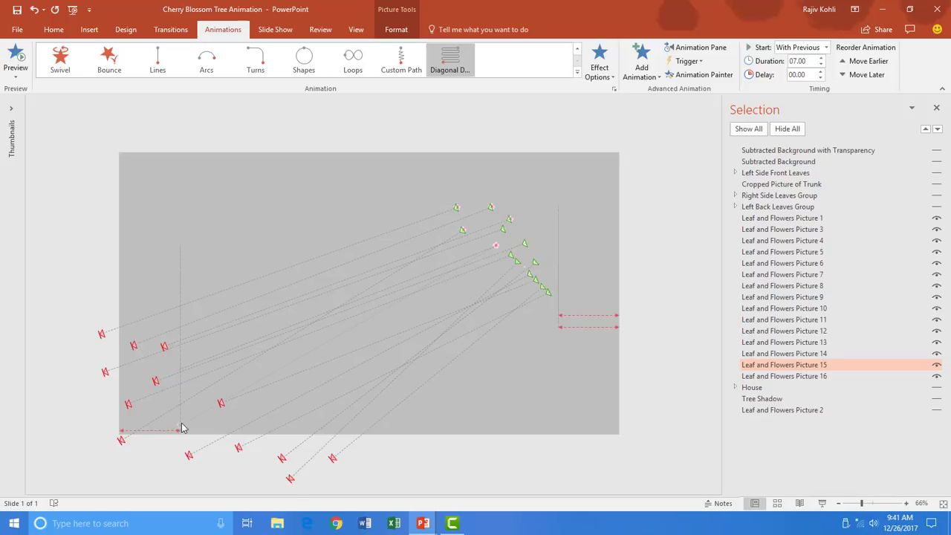
left_click_drag(165, 357, 167, 357)
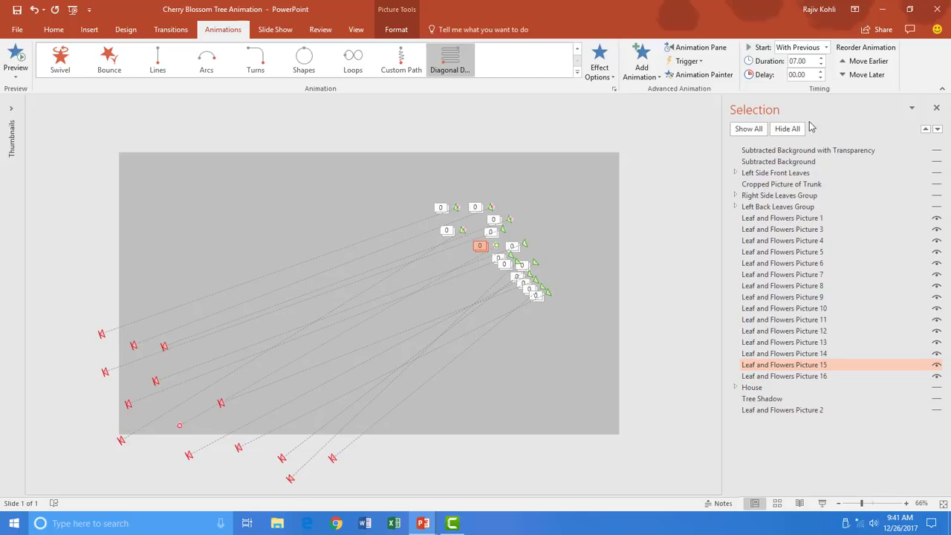
Make all hidden slide objects visible again and replace the Selection pane with the Animation Pane.
left_click(752, 130)
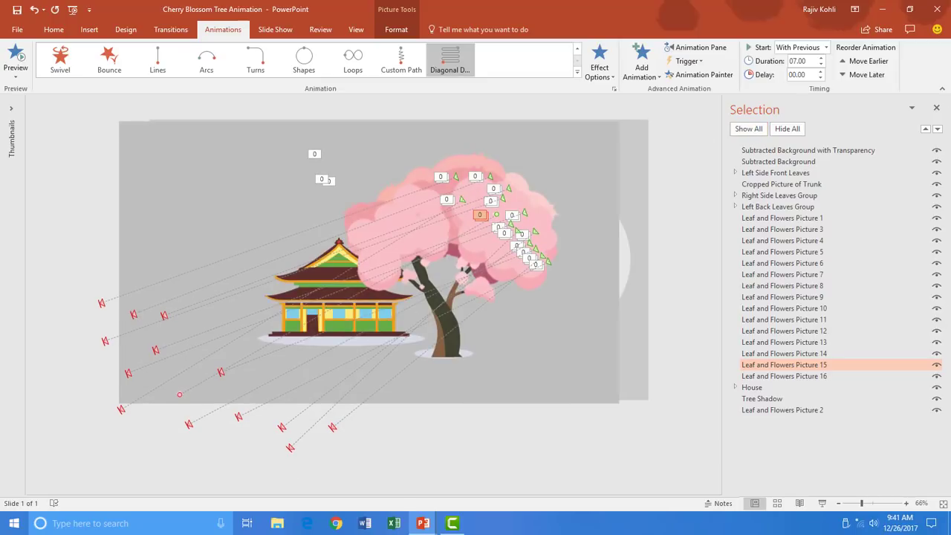
left_click(936, 109)
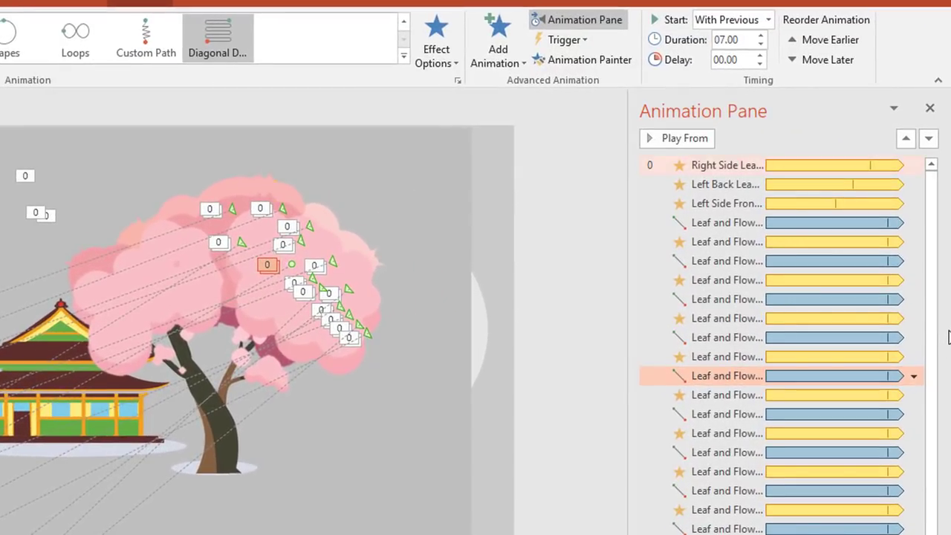
Set the lower left flower's motion path and spin to a 6-second duration with a 0.25-second delay.
left_click(717, 263)
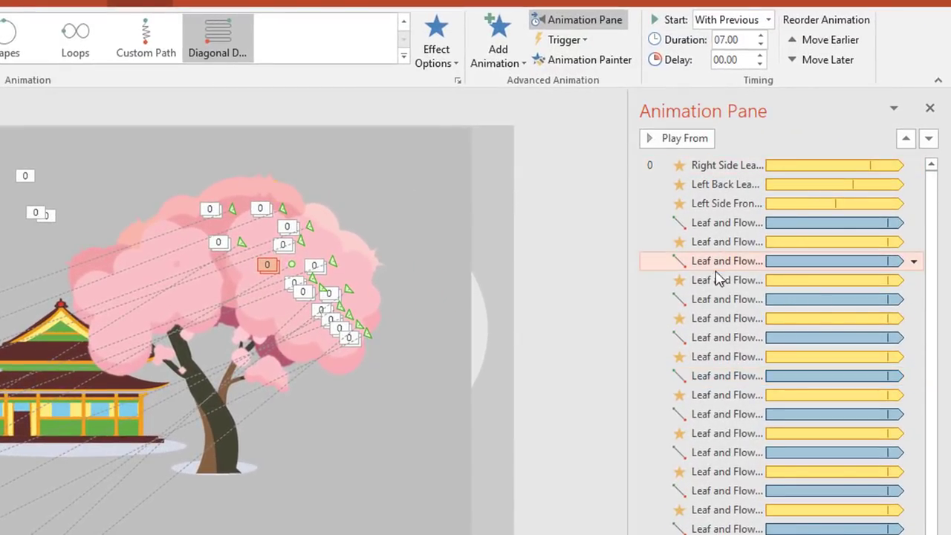
left_click(714, 281, "ctrl")
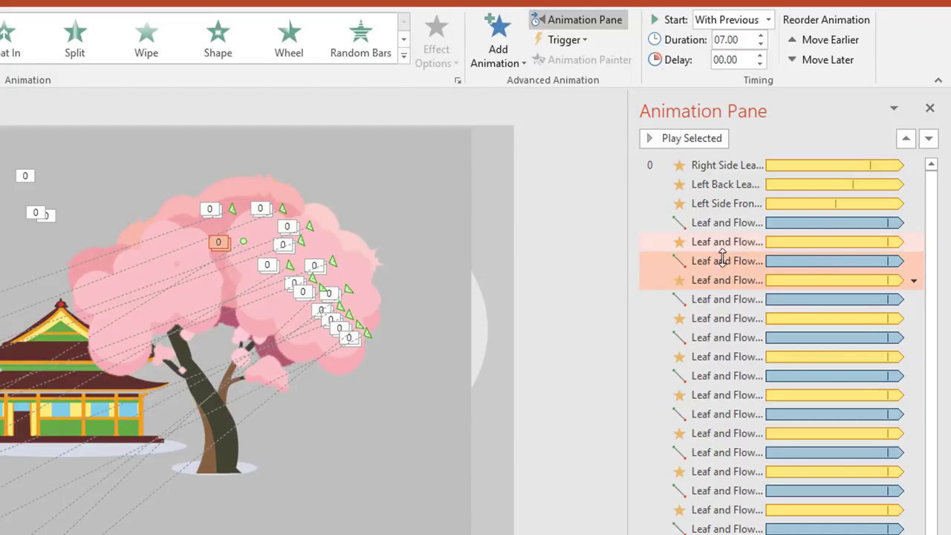
left_click(739, 41)
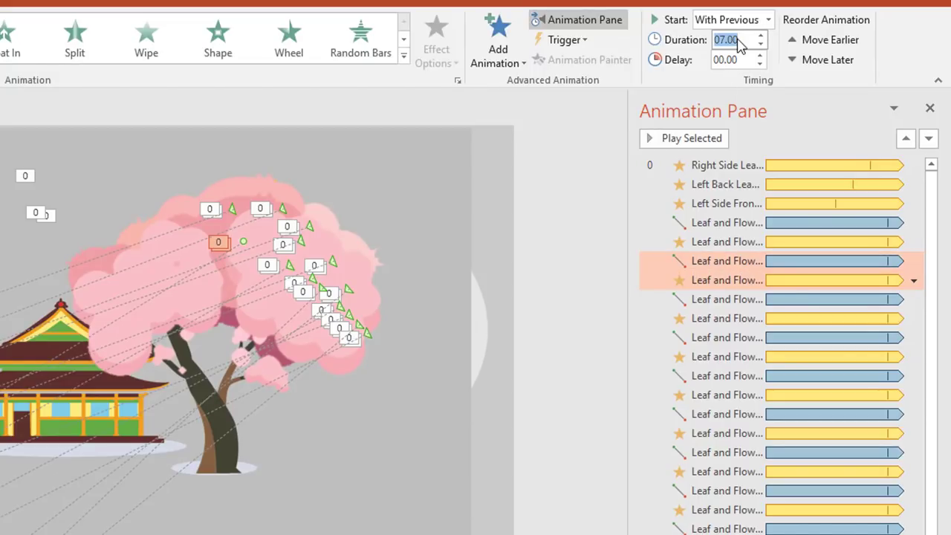
type("6")
key("Return")
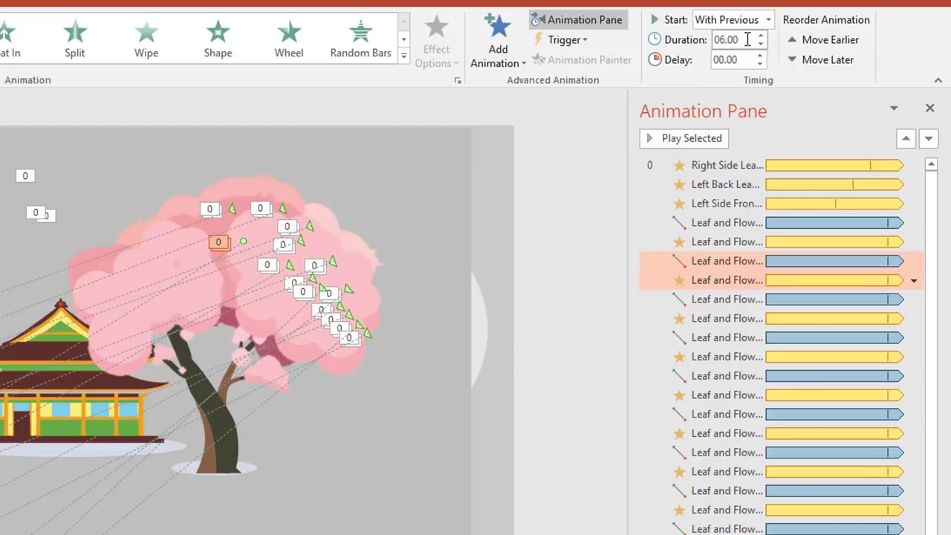
left_click(736, 61)
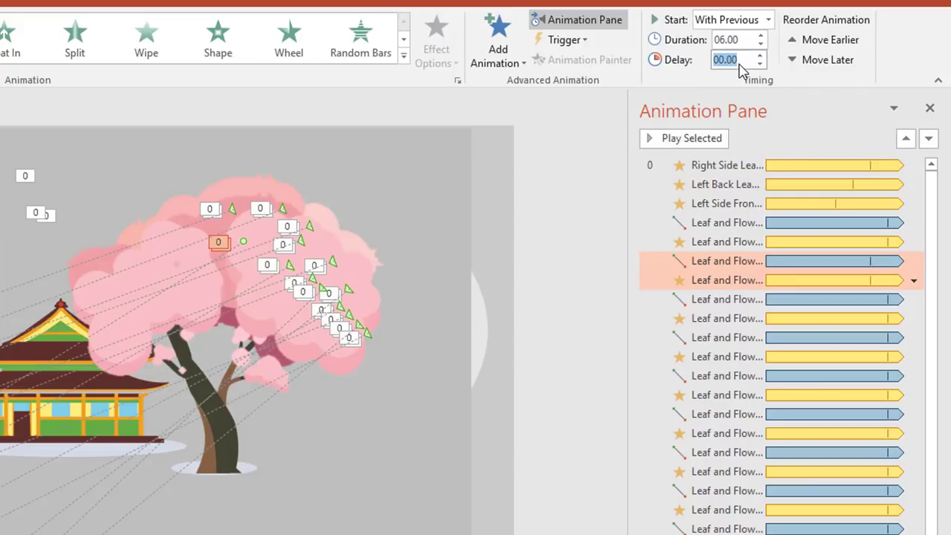
type(".25")
key("Return")
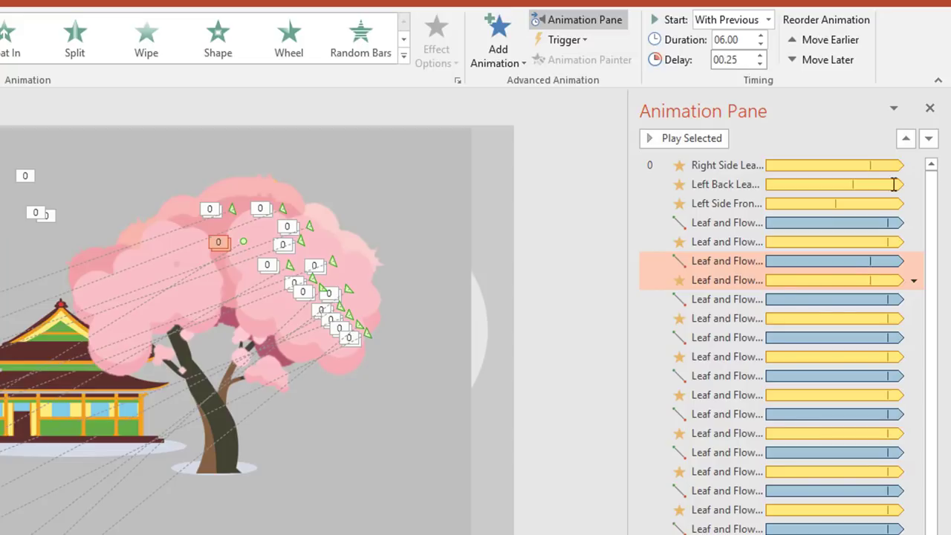
Set the top middle flower's motion path and spin to a 5-second duration with a 0.5-second delay.
left_click(745, 301)
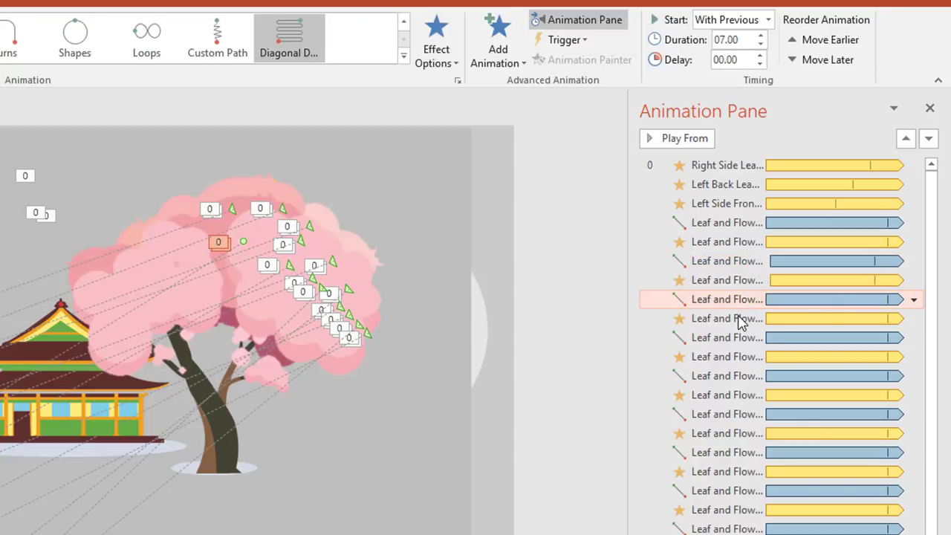
left_click(741, 320, "shift")
left_click(728, 40)
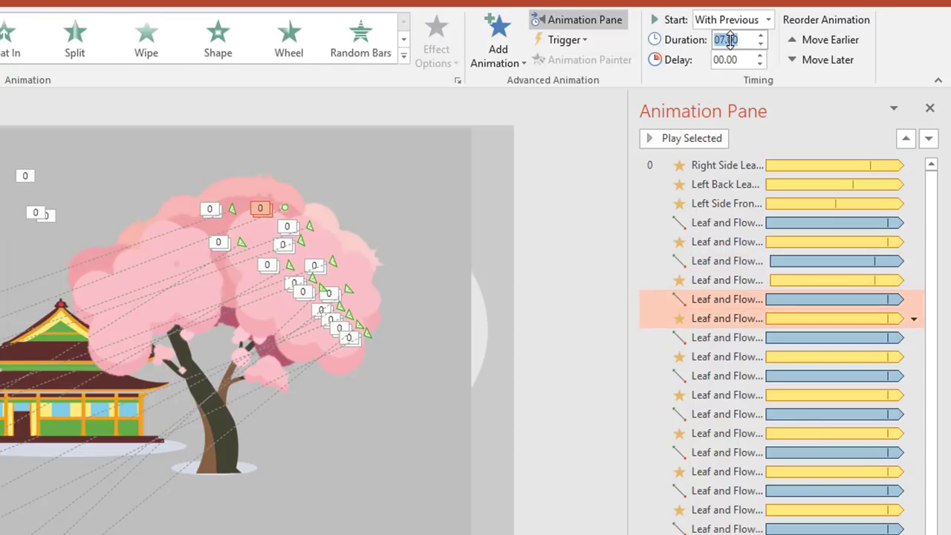
type("5")
key("Return")
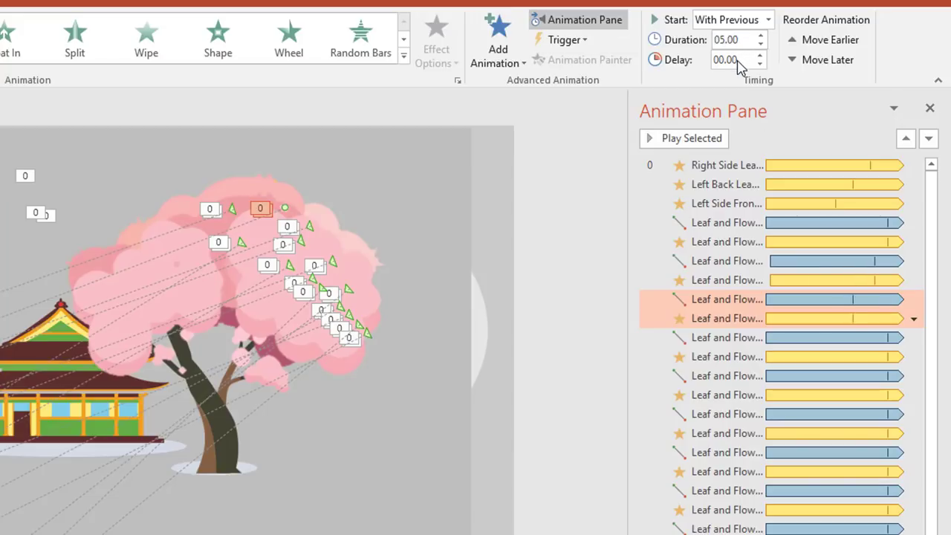
left_click(740, 66)
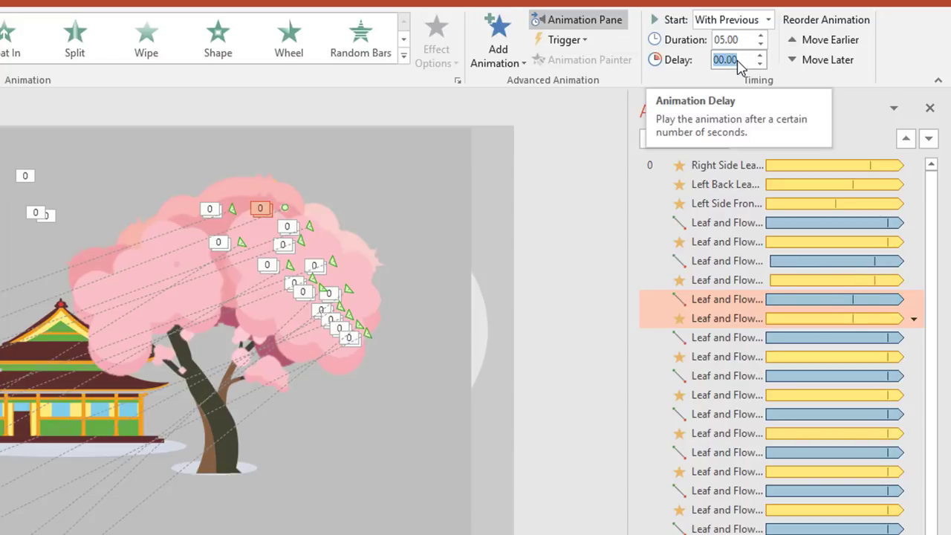
type("0.5")
key("Return")
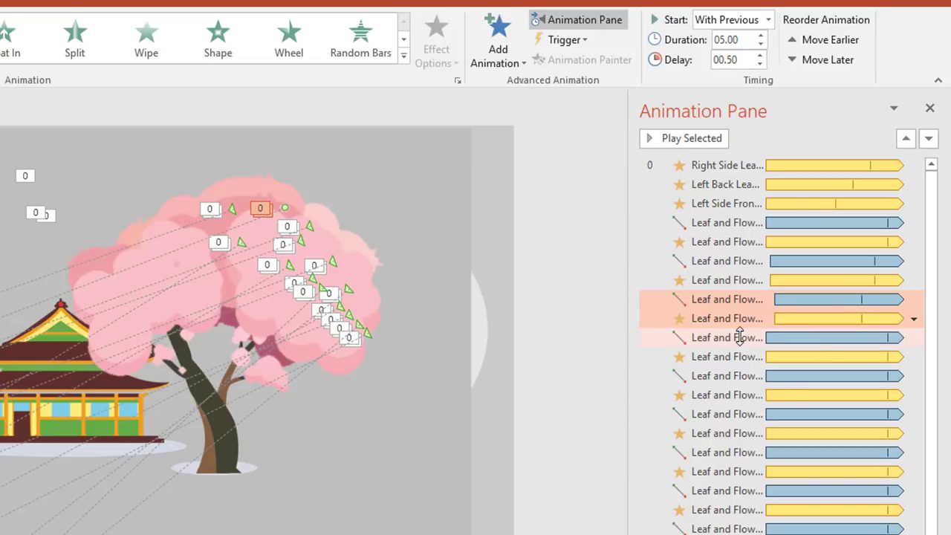
Set the rightmost flower's motion path and spin to a 5.5-second duration with a 0.25-second delay.
left_click(740, 338)
left_click(743, 357, "shift")
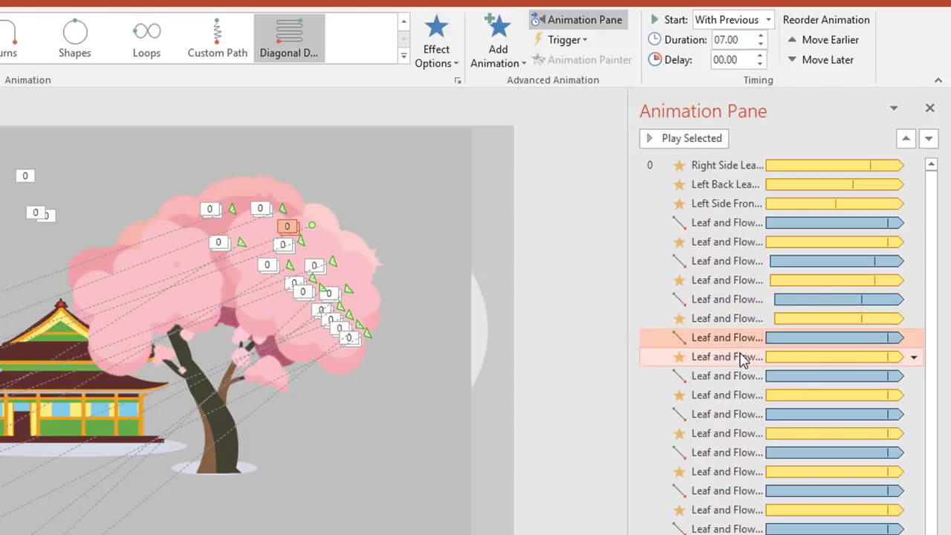
left_click(735, 39)
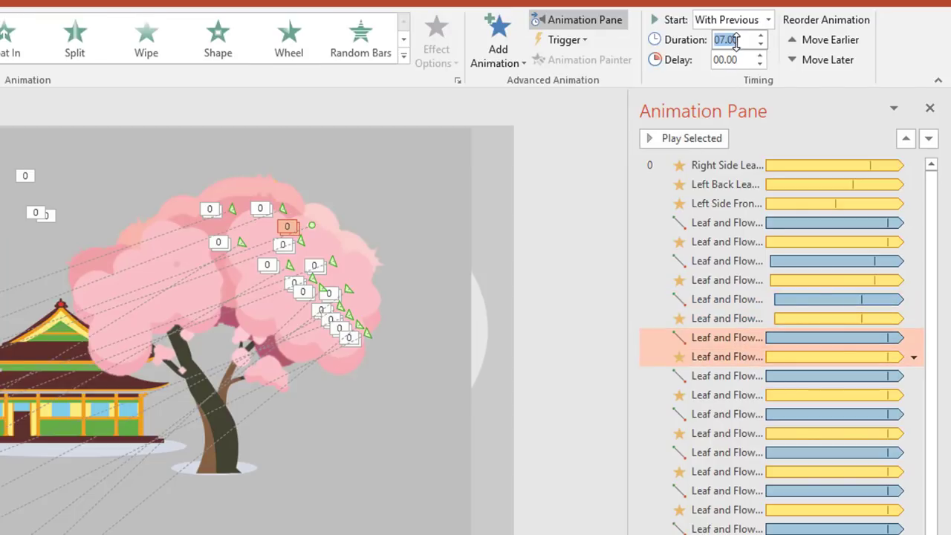
type("05.50")
left_click(728, 60)
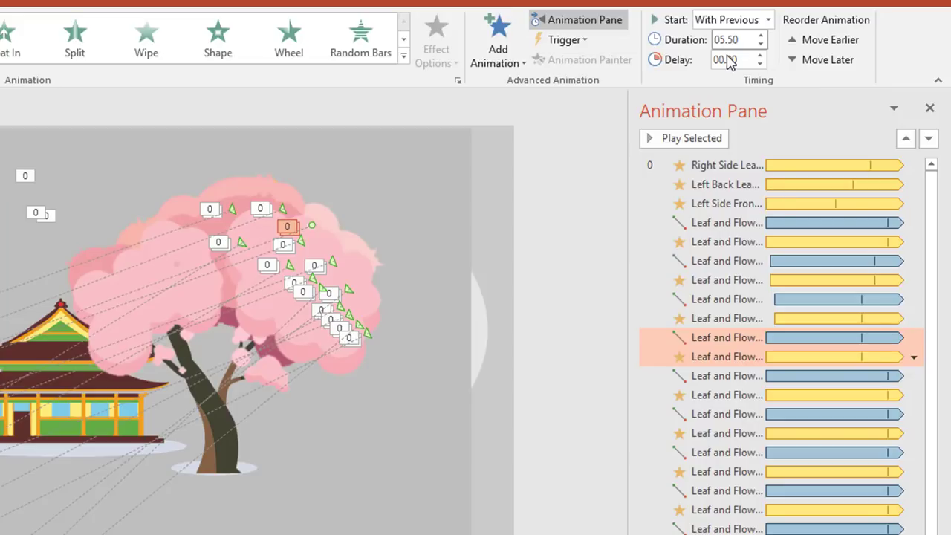
left_click(728, 60)
type("00.25")
key("Return")
Set the lowest flower's motion path and spin to a 1-second delay with a 6.75-second duration.
left_click(742, 375)
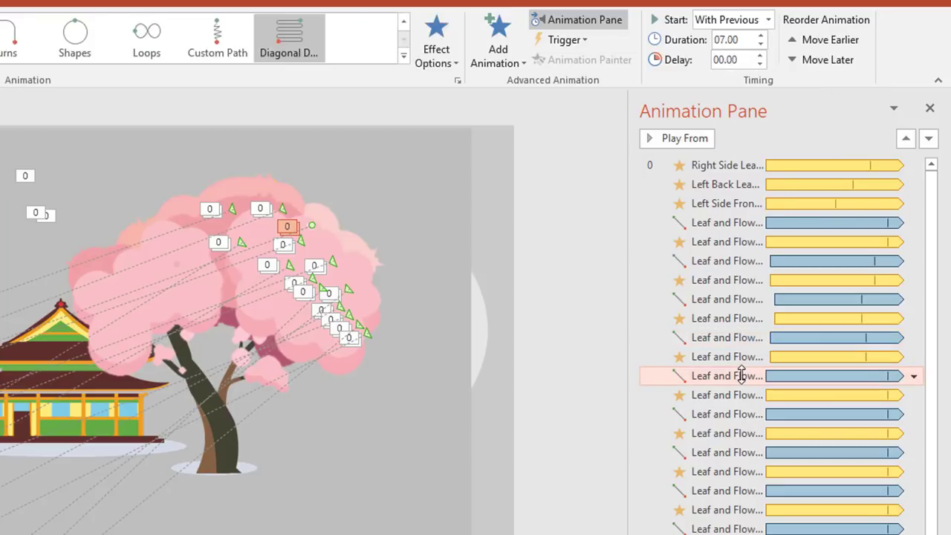
left_click(741, 395, "shift")
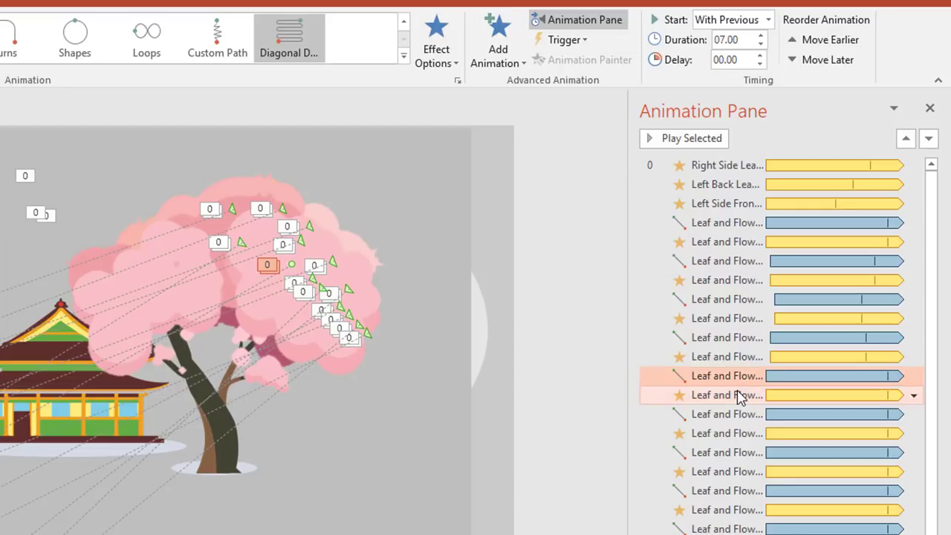
left_click(735, 62)
type("01.00")
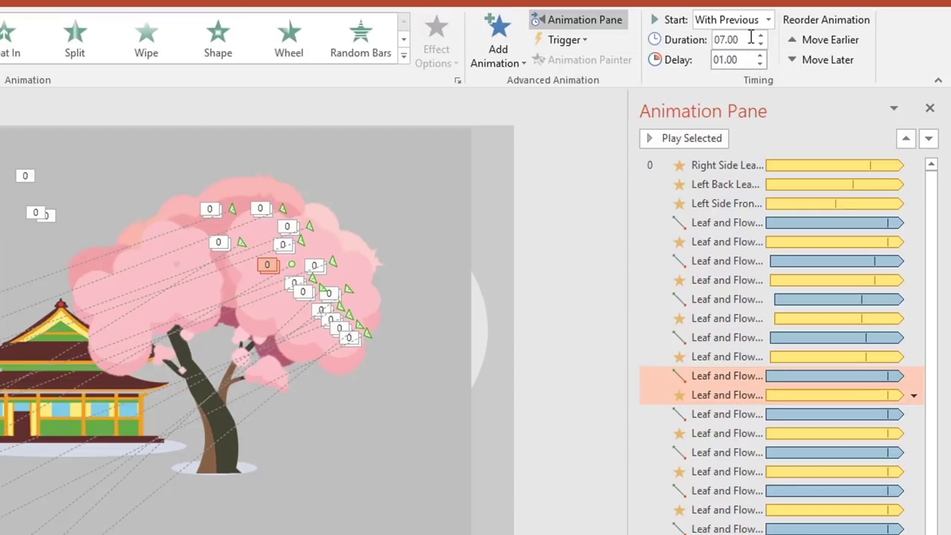
left_click(751, 40)
type("06.75")
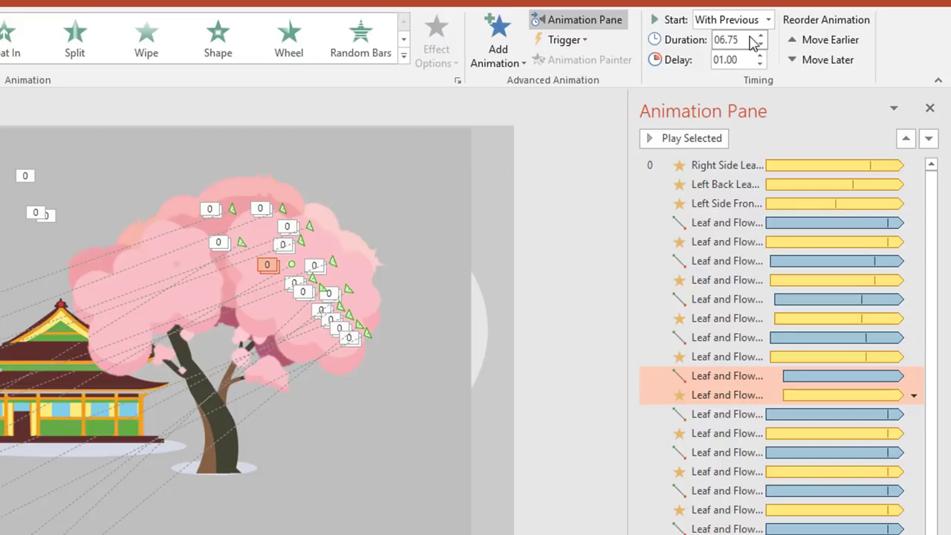
Set the highest leaf's motion path and spin to a 5-second duration with a 0.75-second delay.
left_click(732, 416)
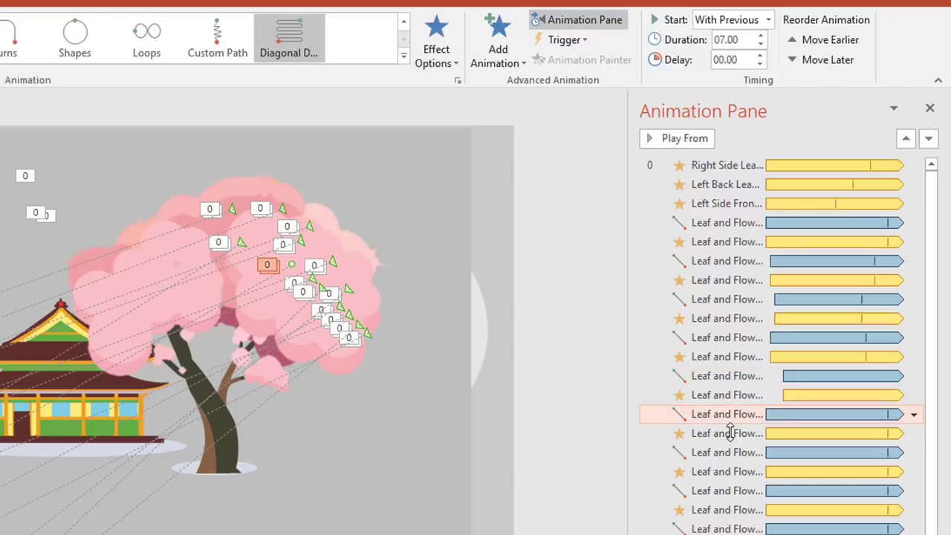
left_click(730, 434, "shift")
left_click(734, 41)
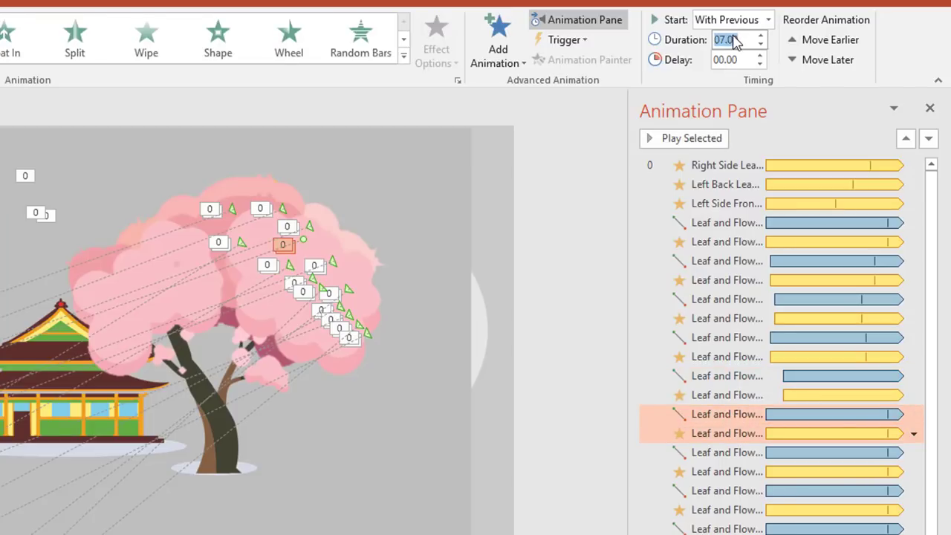
type("05")
key("Return")
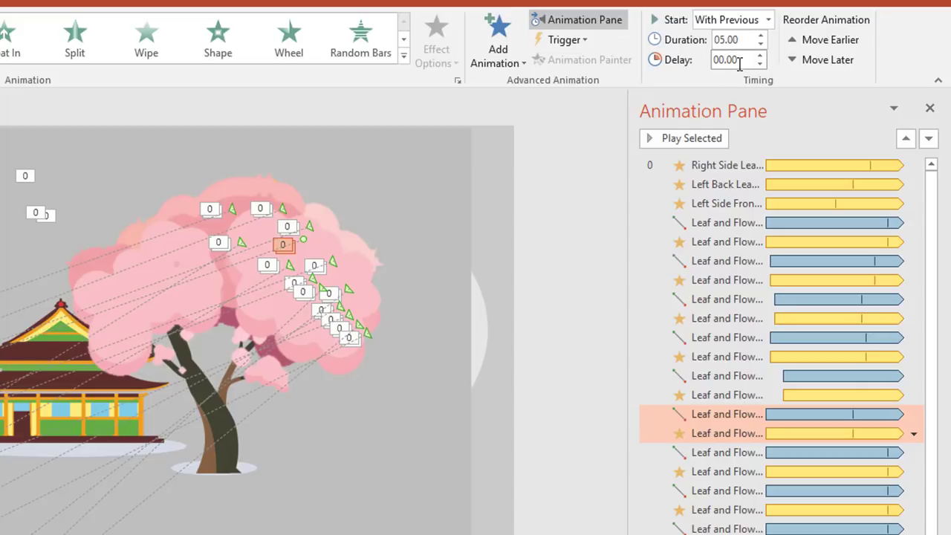
left_click(739, 63)
key("BackSpace")
key("Return")
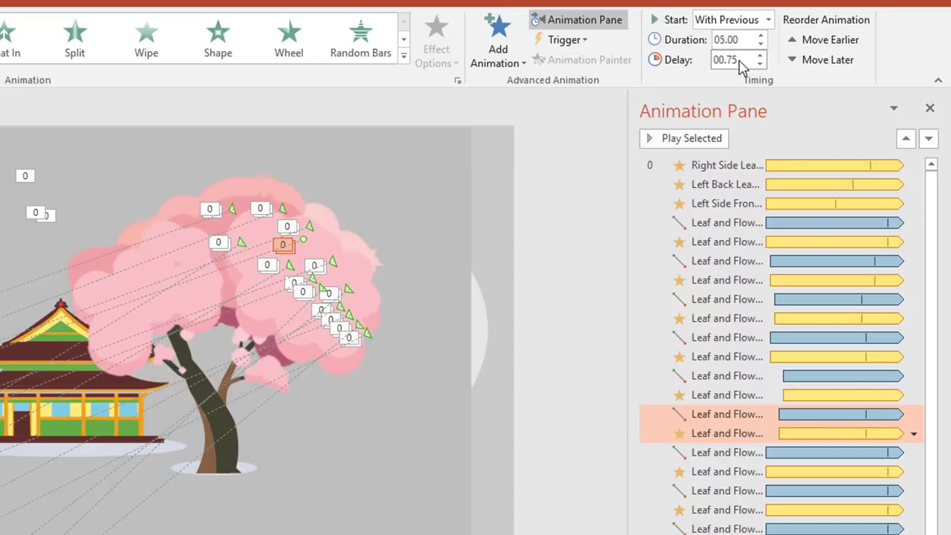
Change the duration of the second-highest leaf's motion path and spin.
left_click(724, 454)
left_click(721, 468, "shift")
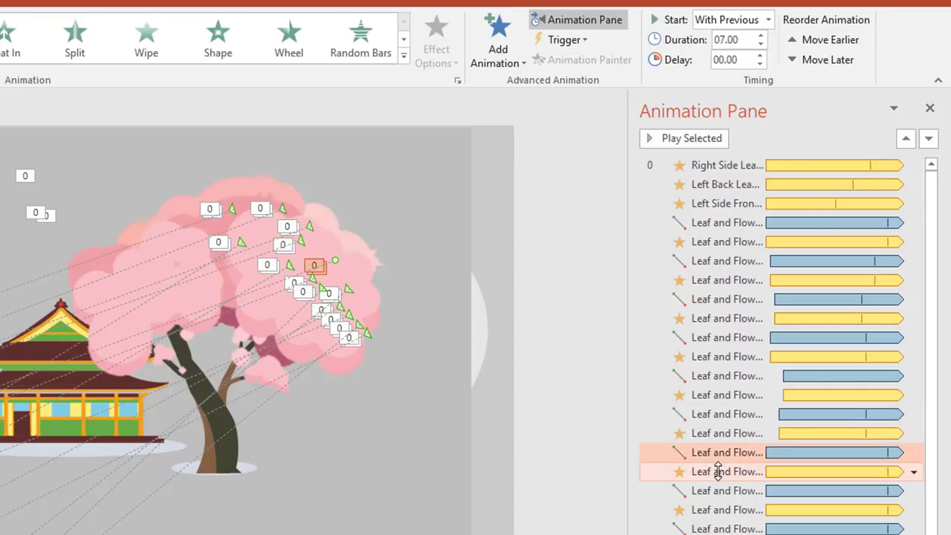
left_click(743, 42)
type("5")
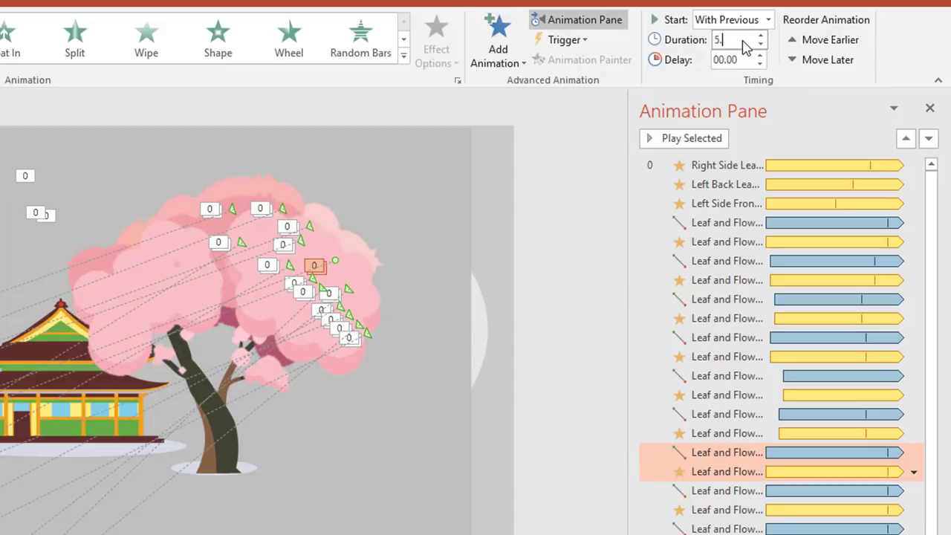